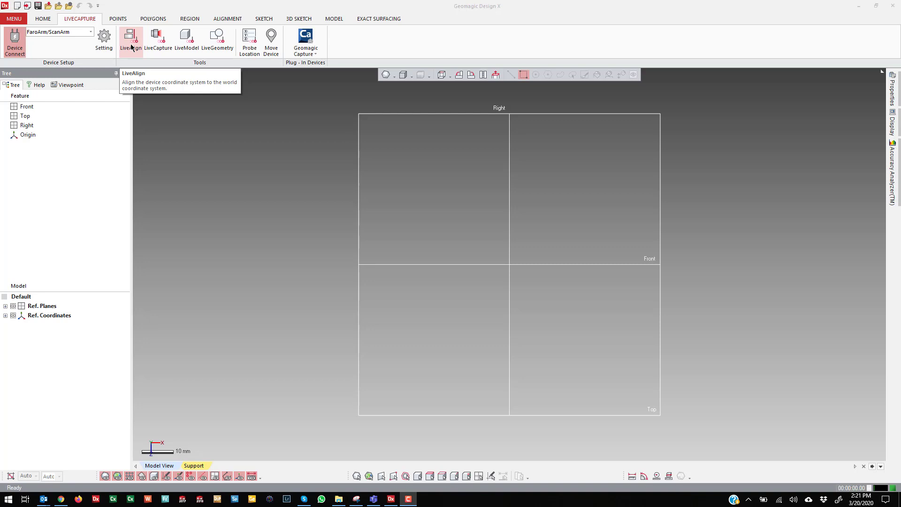
# Align the device to the world coordinate system with a Datum LiveAlign, probing fitted planes for the Front, Top and Right targets.
pyautogui.click(131, 47)
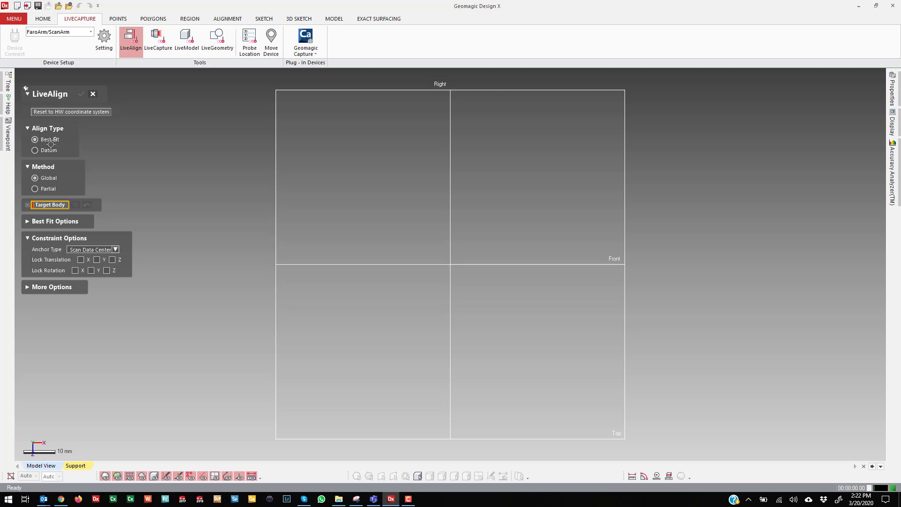
pyautogui.click(50, 150)
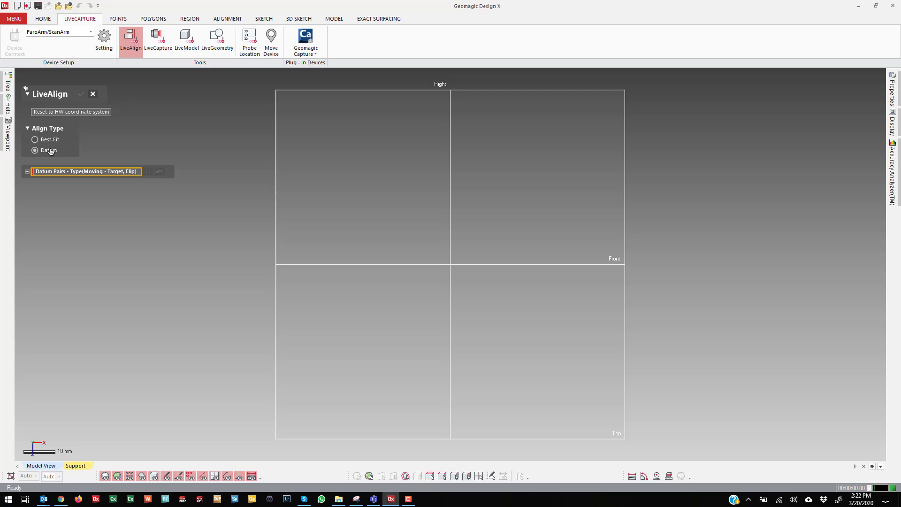
pyautogui.moveTo(519, 233); pyautogui.dragTo(455, 215, button='right')
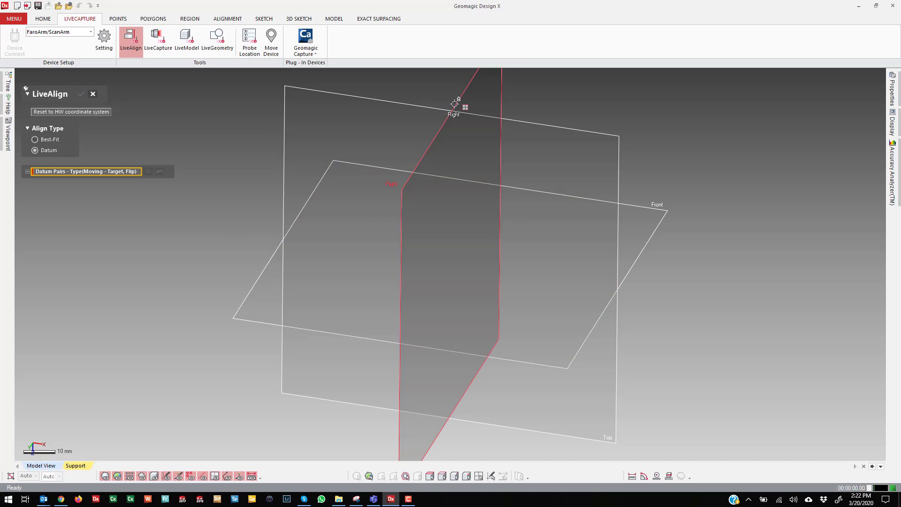
pyautogui.moveTo(351, 299); pyautogui.dragTo(348, 267, button='right')
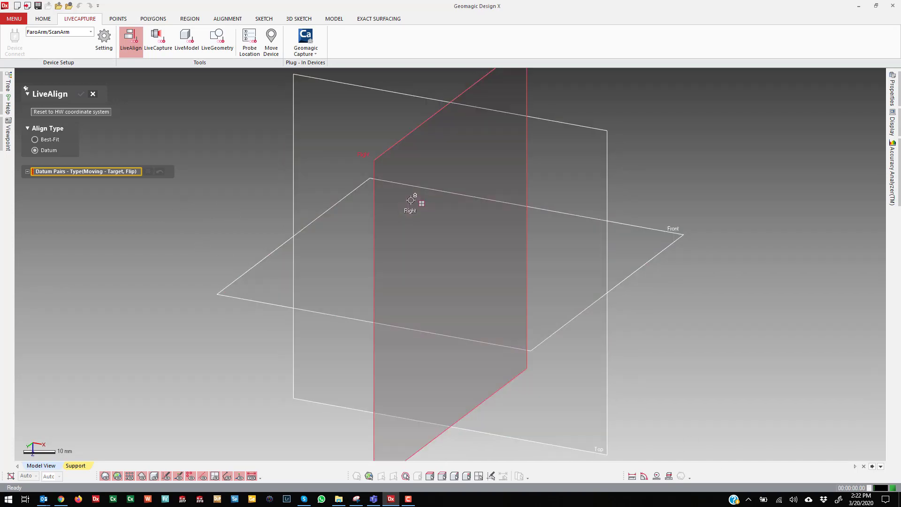
pyautogui.moveTo(412, 201); pyautogui.dragTo(424, 196, button='right')
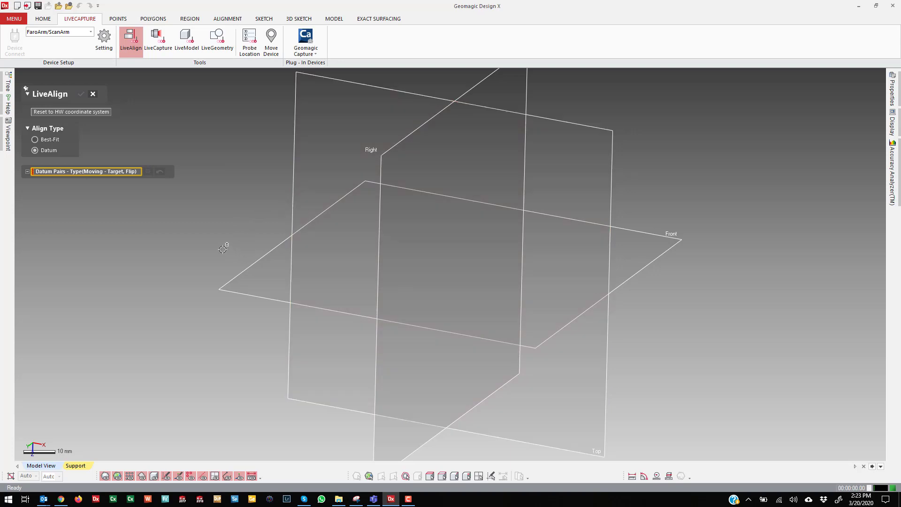
pyautogui.click(247, 269)
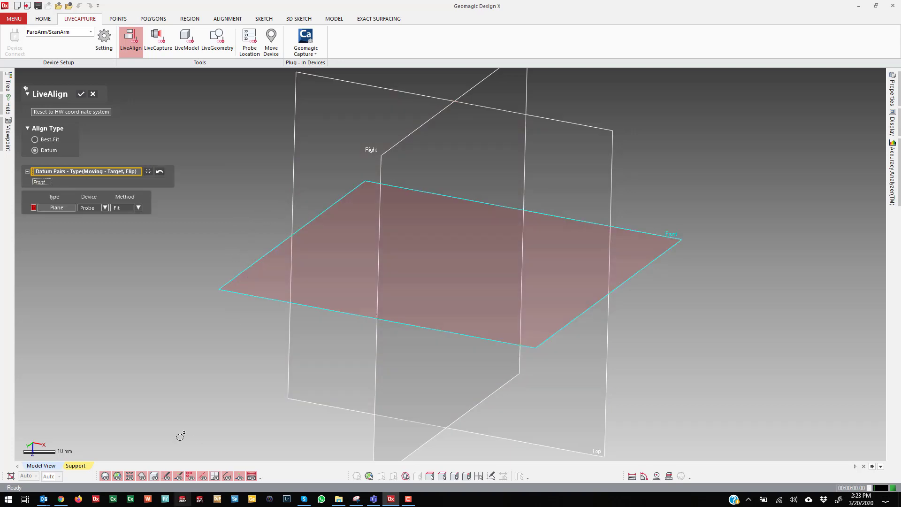
pyautogui.moveTo(529, 252); pyautogui.dragTo(312, 252, button='right')
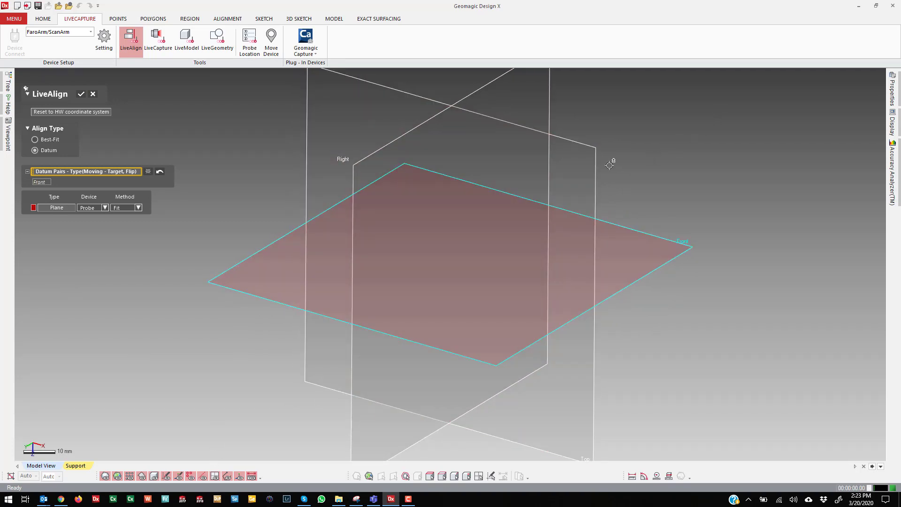
pyautogui.click(594, 165)
pyautogui.click(496, 92)
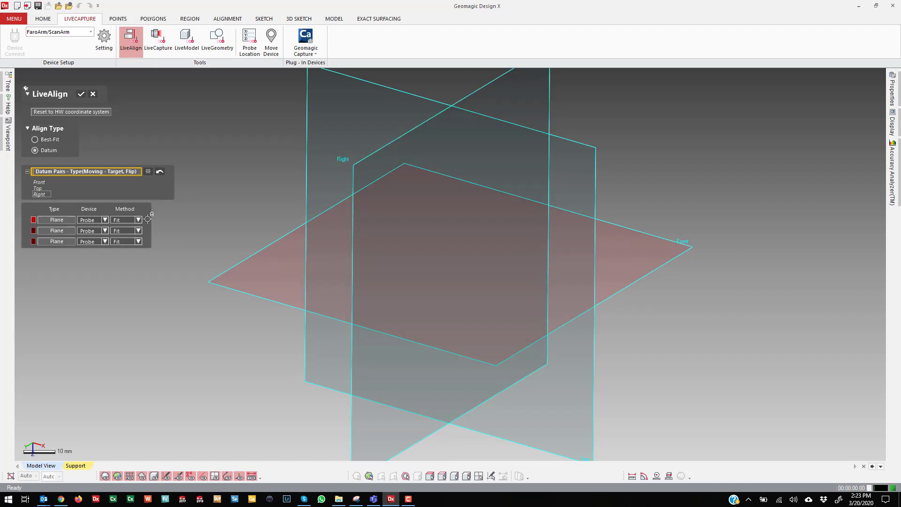
pyautogui.click(81, 94)
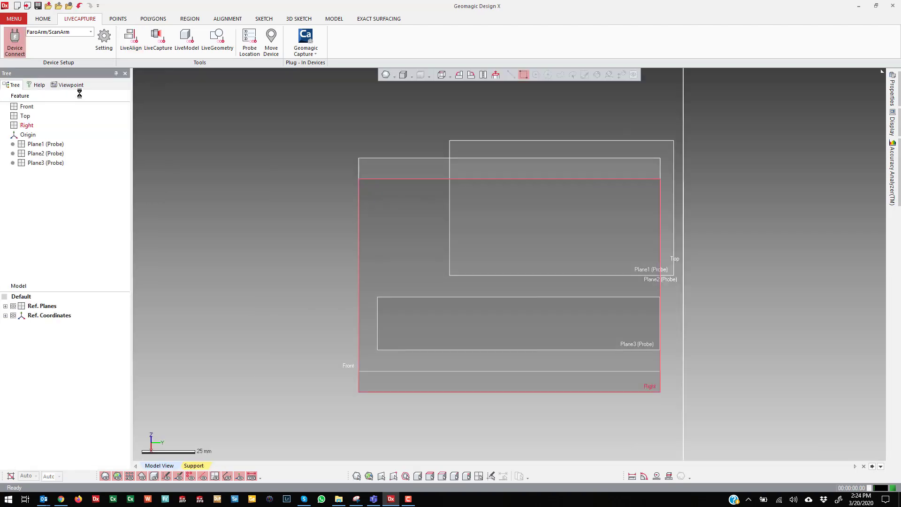
pyautogui.moveTo(489, 296); pyautogui.dragTo(491, 168, button='right')
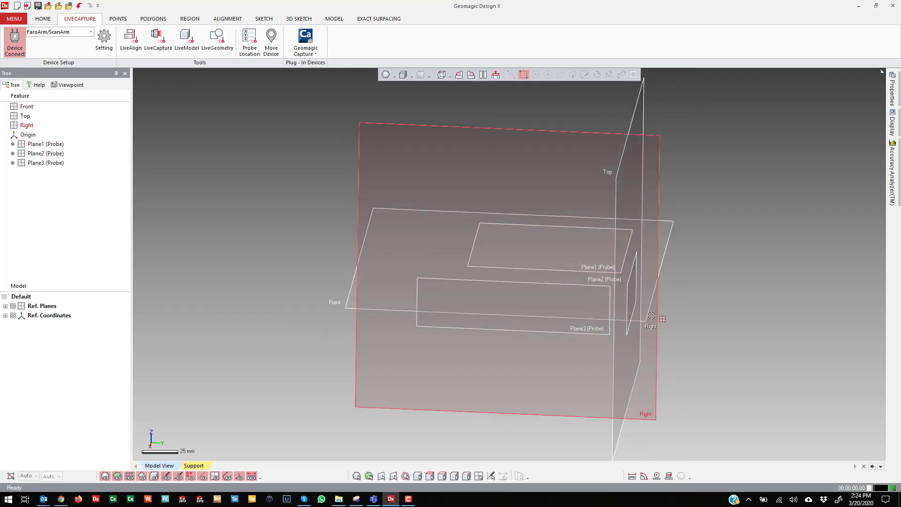
pyautogui.moveTo(652, 323); pyautogui.dragTo(593, 319, button='right')
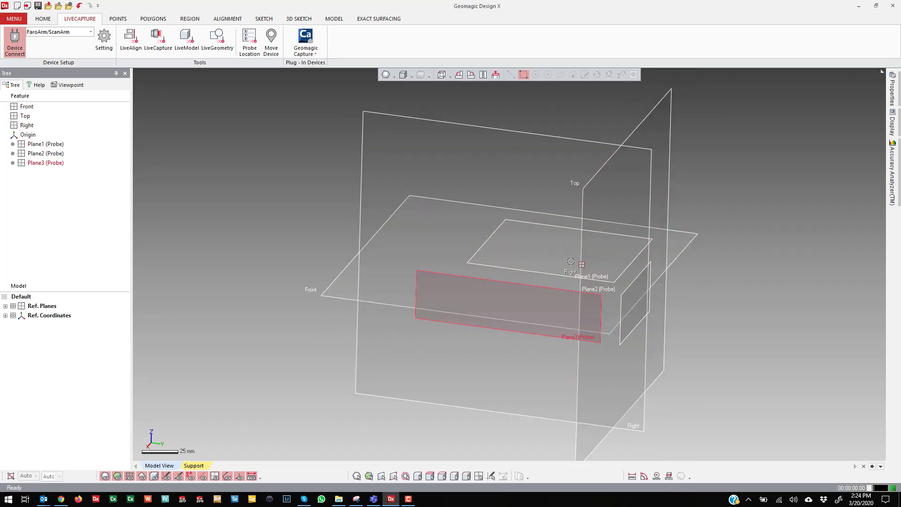
pyautogui.click(253, 45)
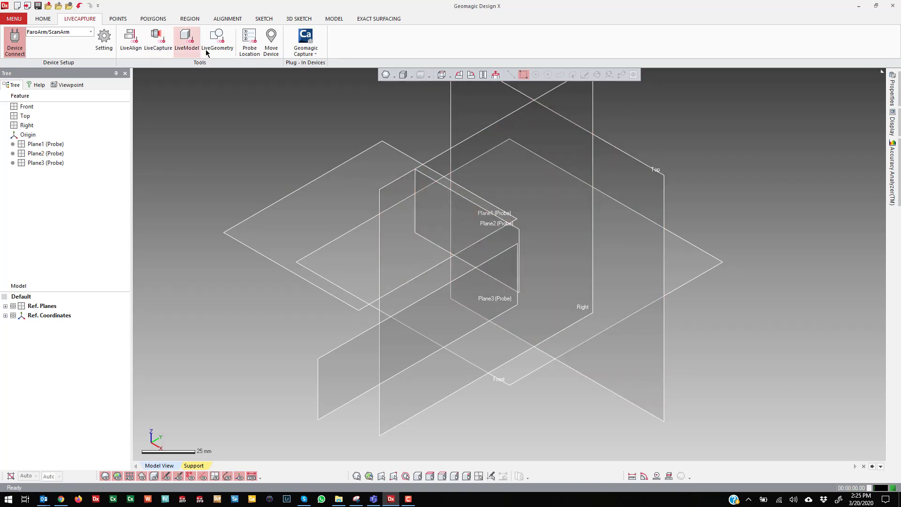
# Laser-scan the block with LiveCapture, accept the scans and continue without processing the scan data.
pyautogui.click(159, 45)
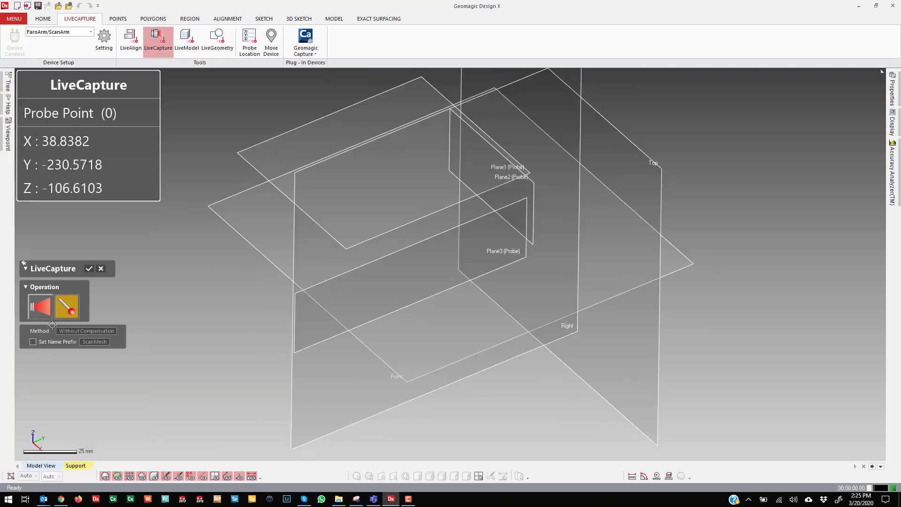
pyautogui.click(41, 307)
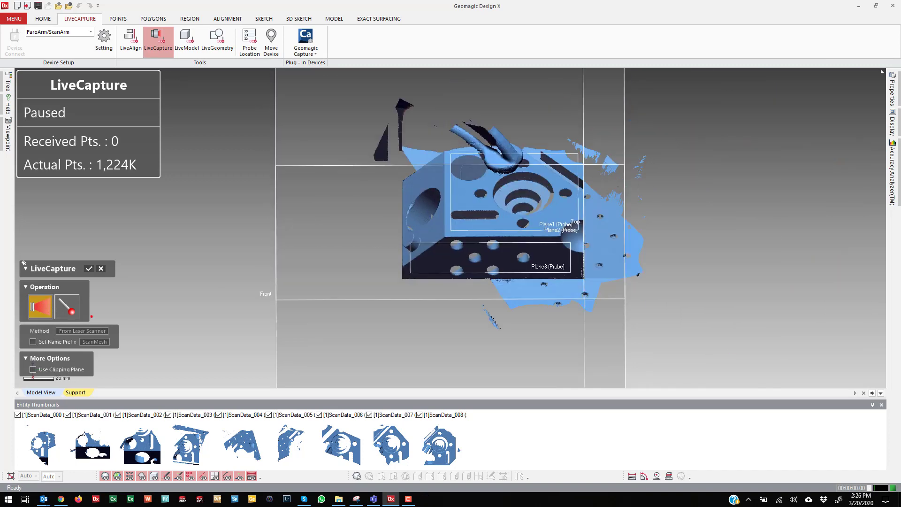
pyautogui.moveTo(571, 273); pyautogui.dragTo(593, 249, button='right')
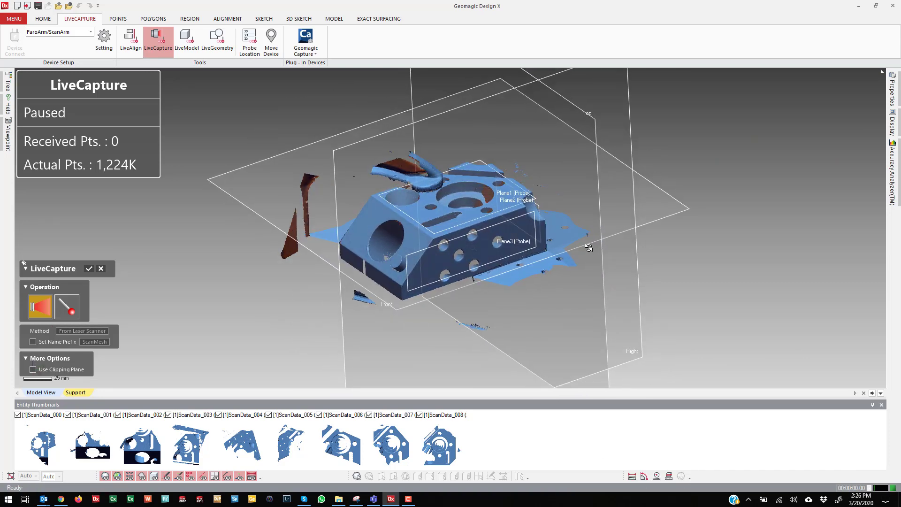
pyautogui.click(89, 269)
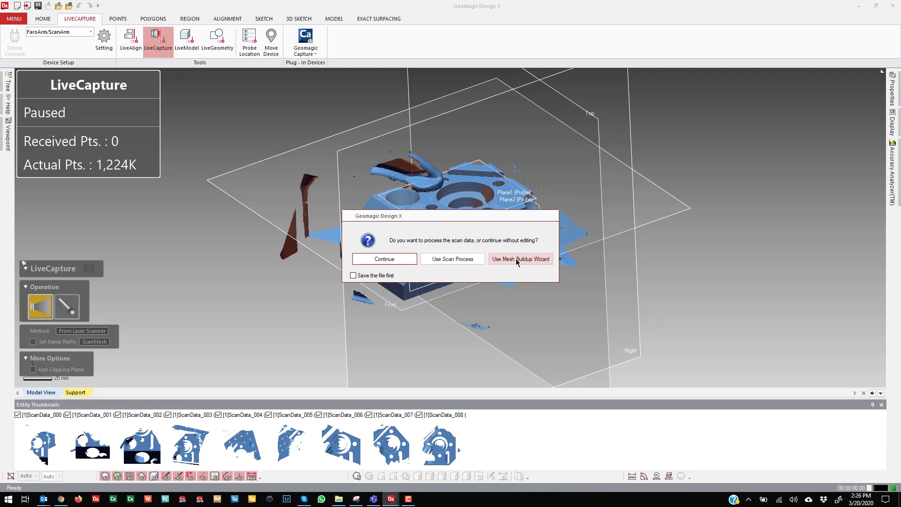
pyautogui.click(392, 264)
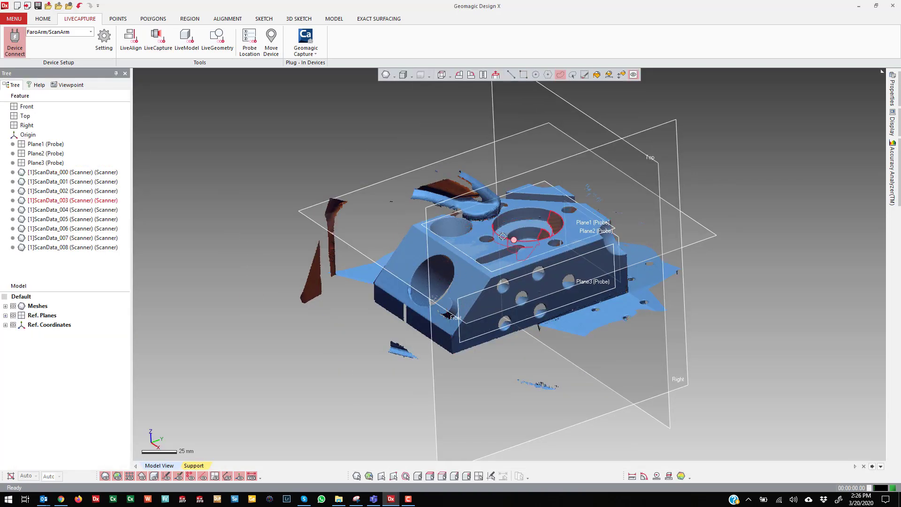
# Save the model to the Desktop as Default.xrl.
pyautogui.click(10, 22)
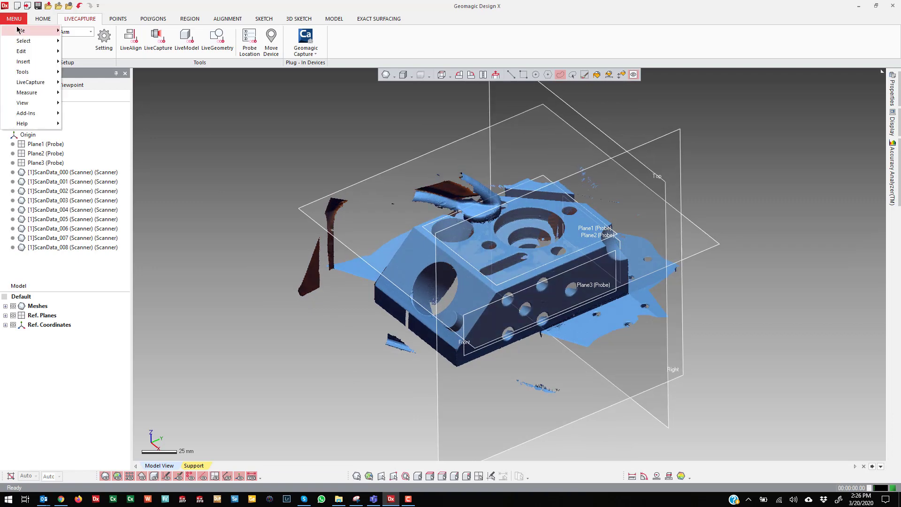
pyautogui.moveTo(19, 30)
pyautogui.click(97, 78)
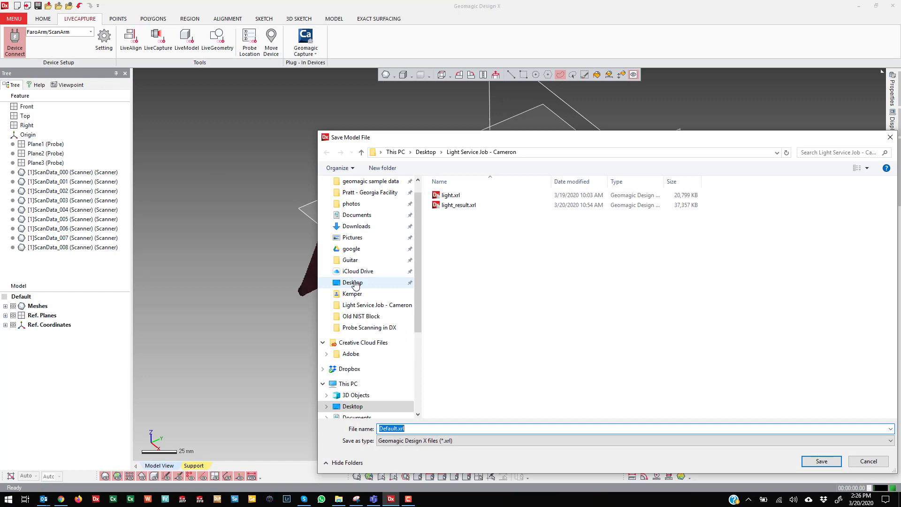
pyautogui.click(354, 283)
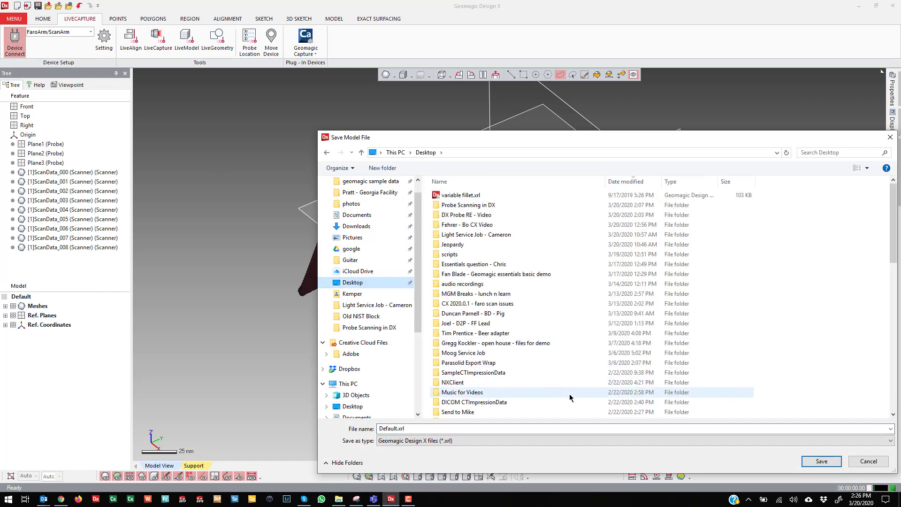
pyautogui.click(822, 462)
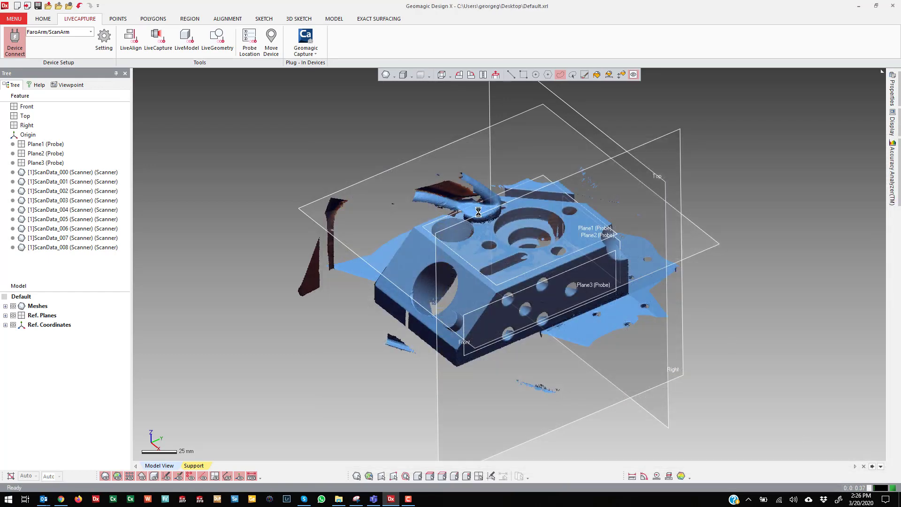
# Probe a solid sphere beside the block with LiveModel, using feature type Solid Bodies and entity type Spheres.
pyautogui.scroll(2, 571, 293)
pyautogui.moveTo(570, 293); pyautogui.dragTo(543, 249, button='right')
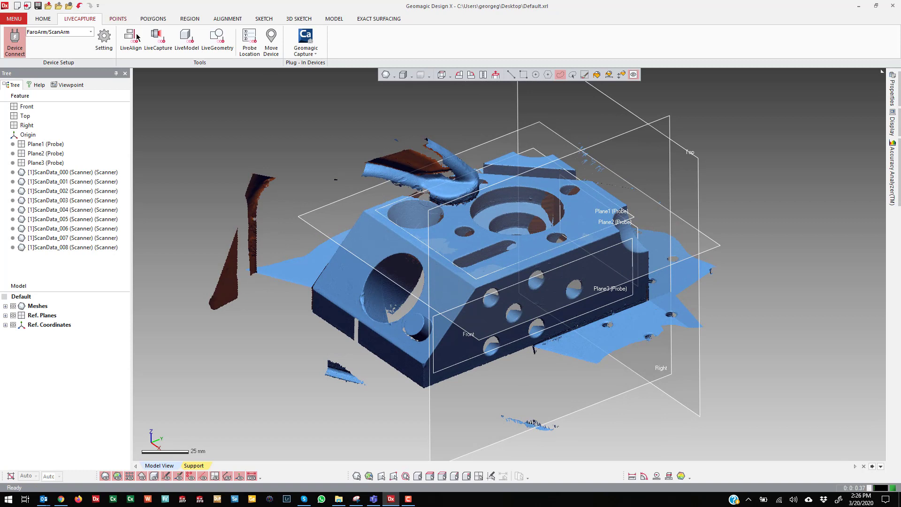
pyautogui.click(185, 39)
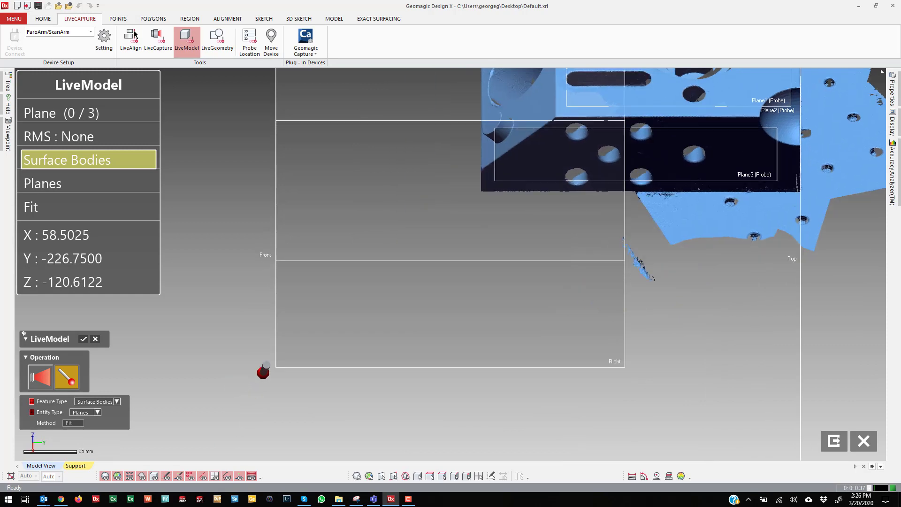
pyautogui.click(117, 402)
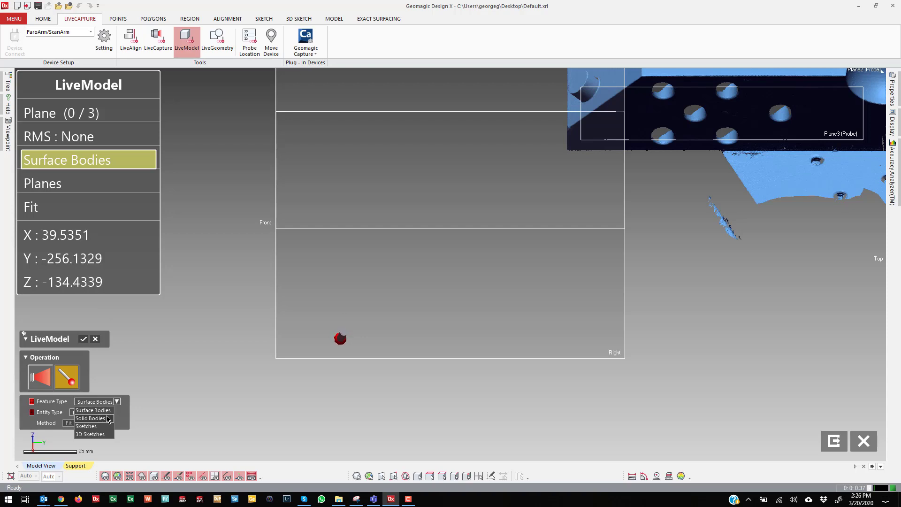
pyautogui.click(107, 418)
pyautogui.click(100, 413)
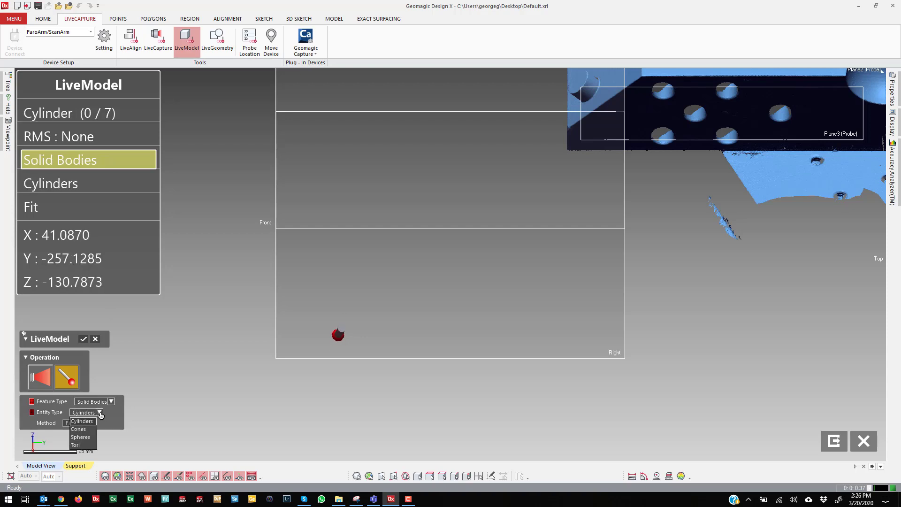
pyautogui.click(89, 437)
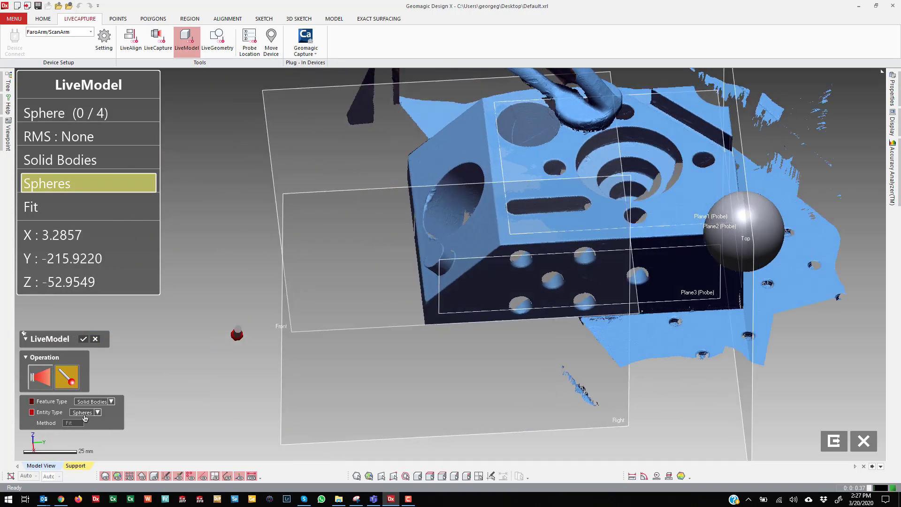
# Fit a solid cylinder to the block's large top bore with the probe, and set the entity type to Cones for probing further solids.
pyautogui.click(97, 413)
pyautogui.click(84, 422)
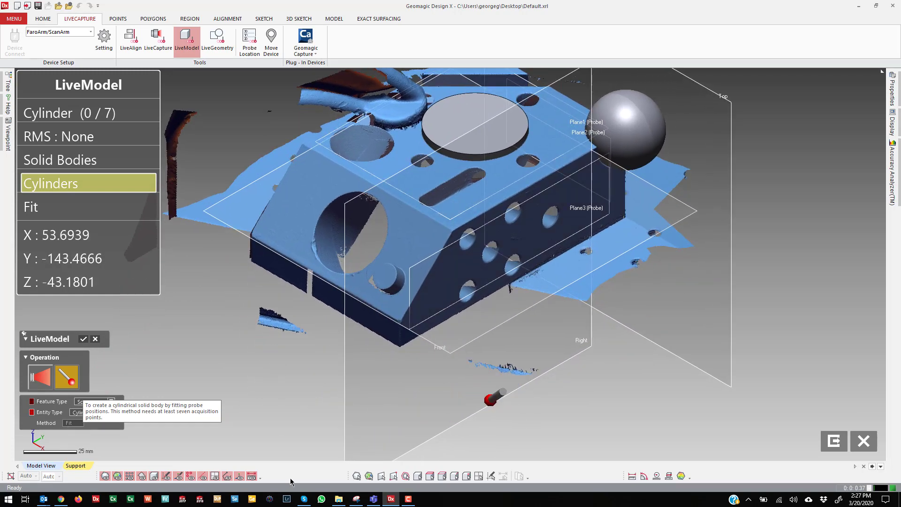
pyautogui.click(87, 413)
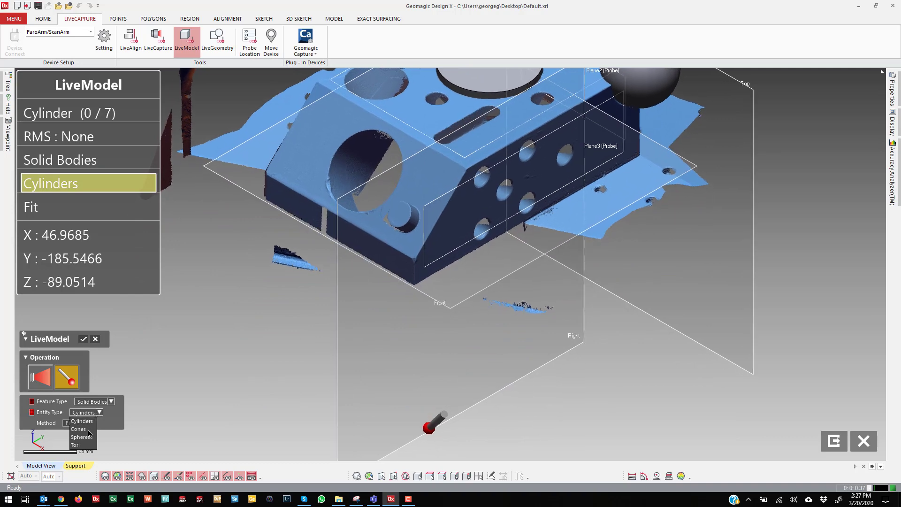
pyautogui.click(88, 426)
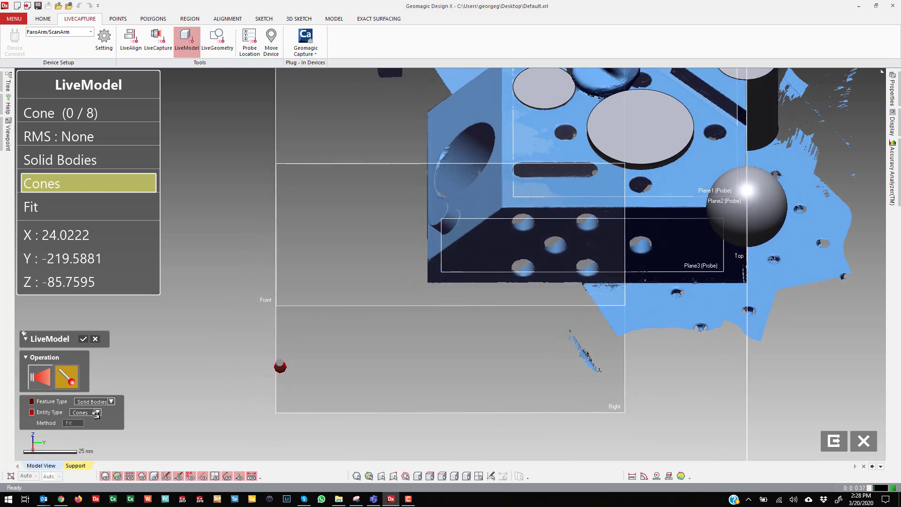
pyautogui.click(97, 413)
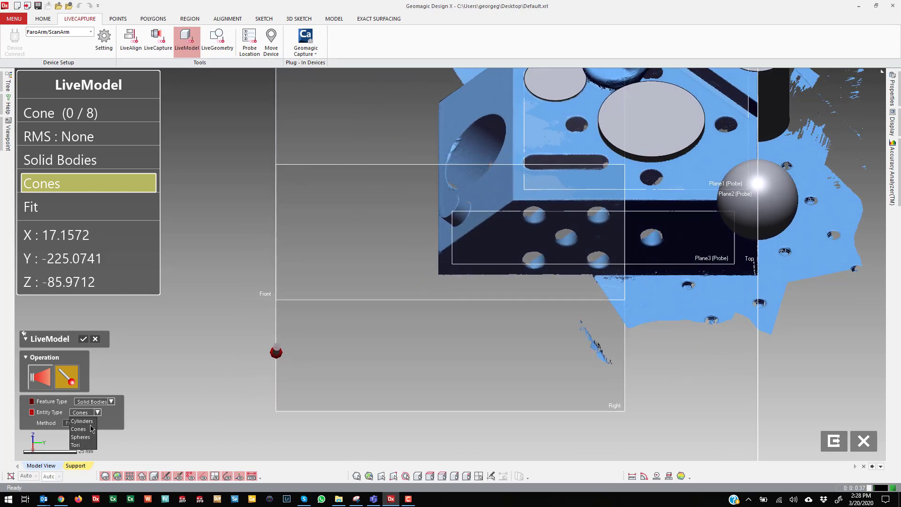
pyautogui.click(106, 426)
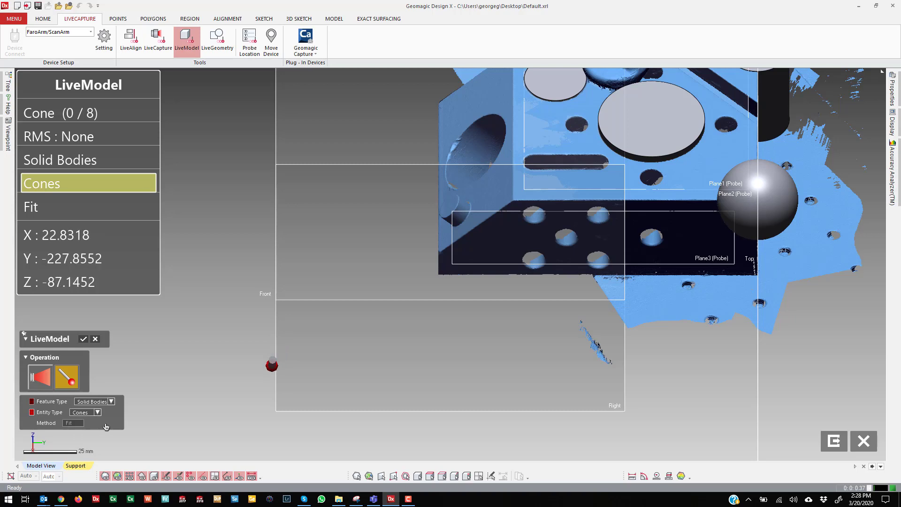
# Probe the base plate under the block as a planar surface, using feature type Surface Bodies and entity type Planes.
pyautogui.click(111, 402)
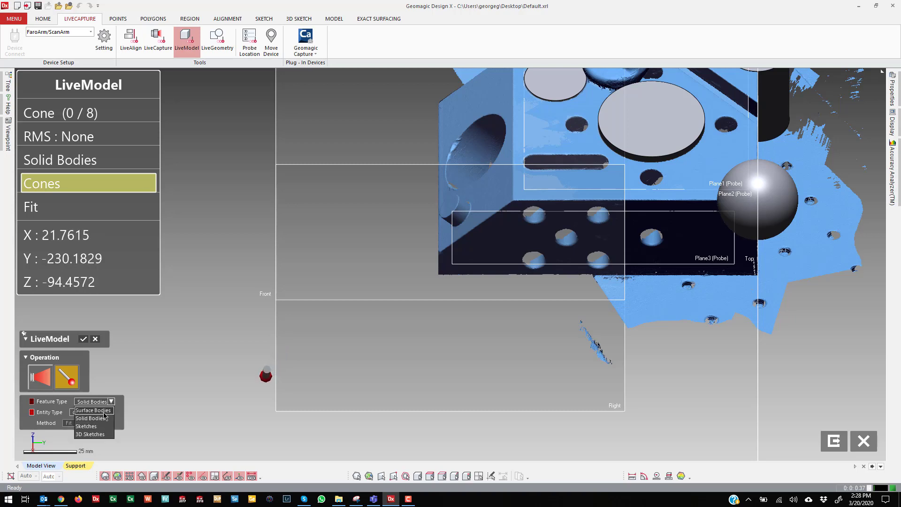
pyautogui.click(99, 411)
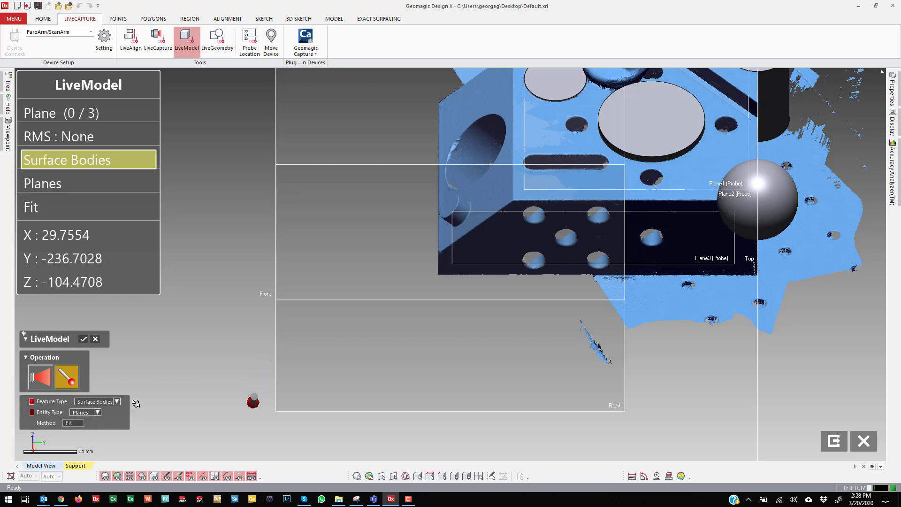
pyautogui.click(98, 412)
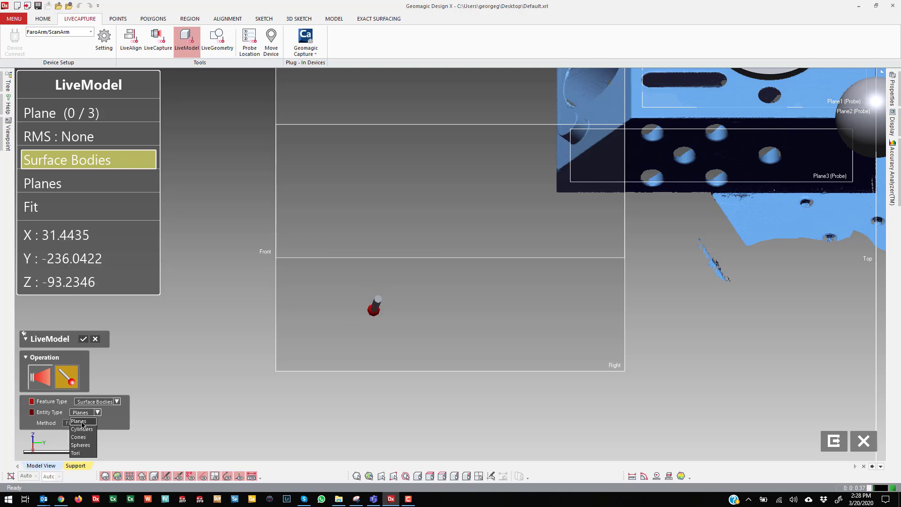
pyautogui.click(84, 421)
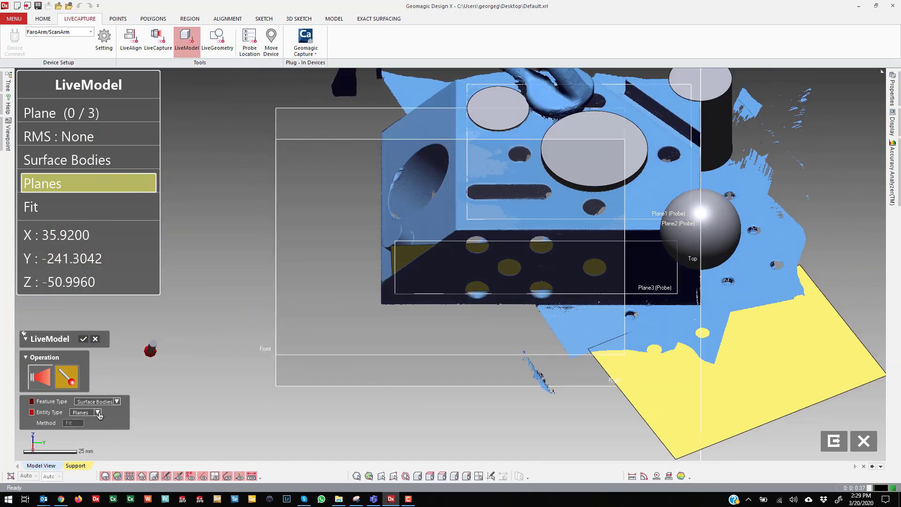
# Probe the small bore in the block's angled face as a surface body with entity type Cylinders.
pyautogui.click(97, 412)
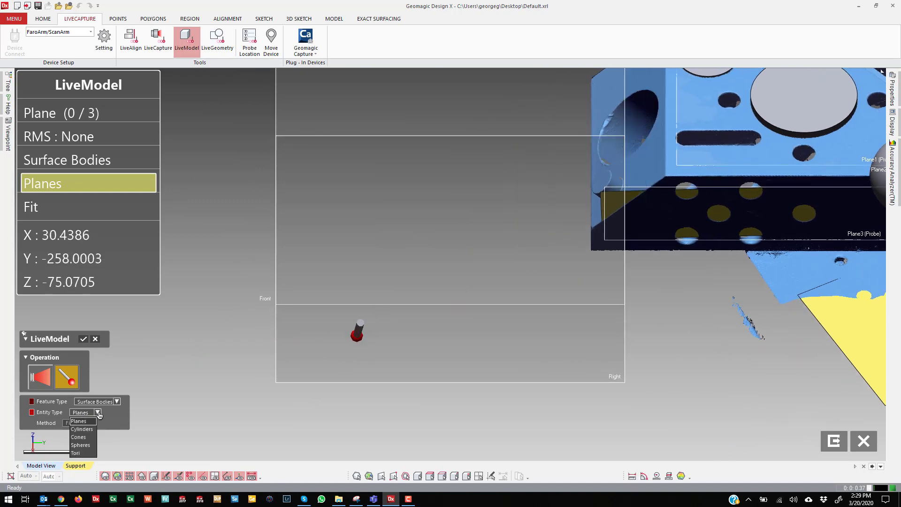
pyautogui.click(82, 429)
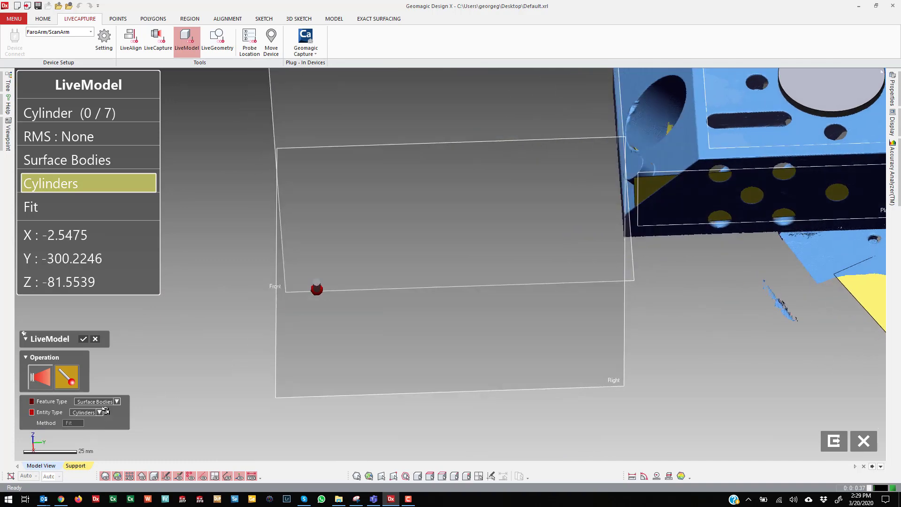
pyautogui.click(96, 413)
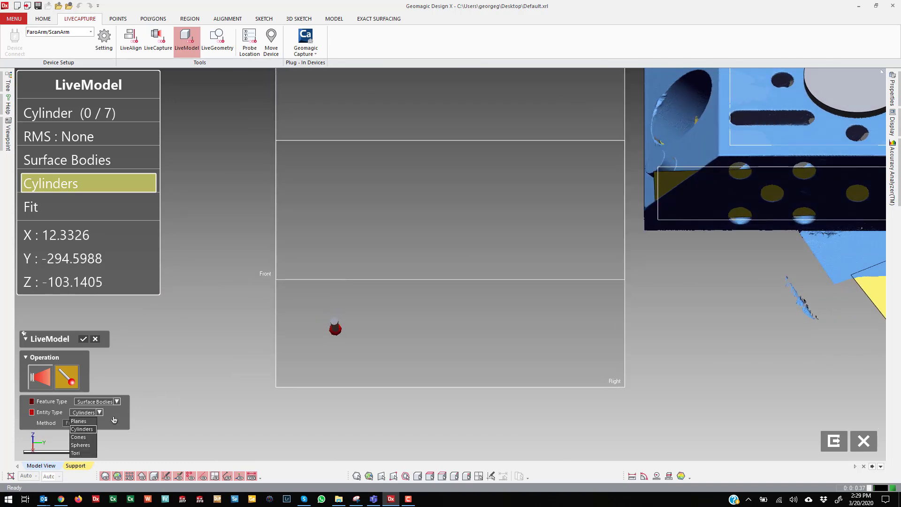
pyautogui.click(100, 412)
pyautogui.click(100, 414)
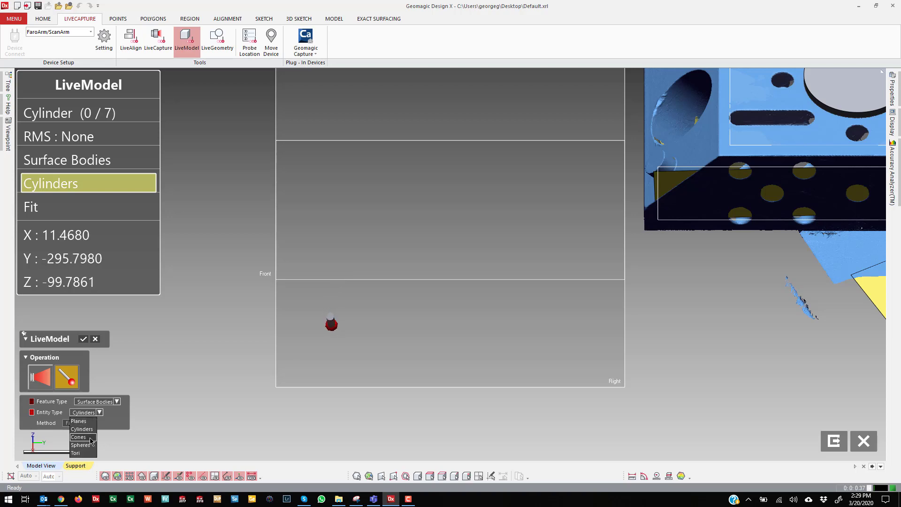
pyautogui.click(108, 435)
# Probe a new base plane and four lines along the edges of the block's top face, using feature type Sketches and entity type Lines.
pyautogui.click(117, 401)
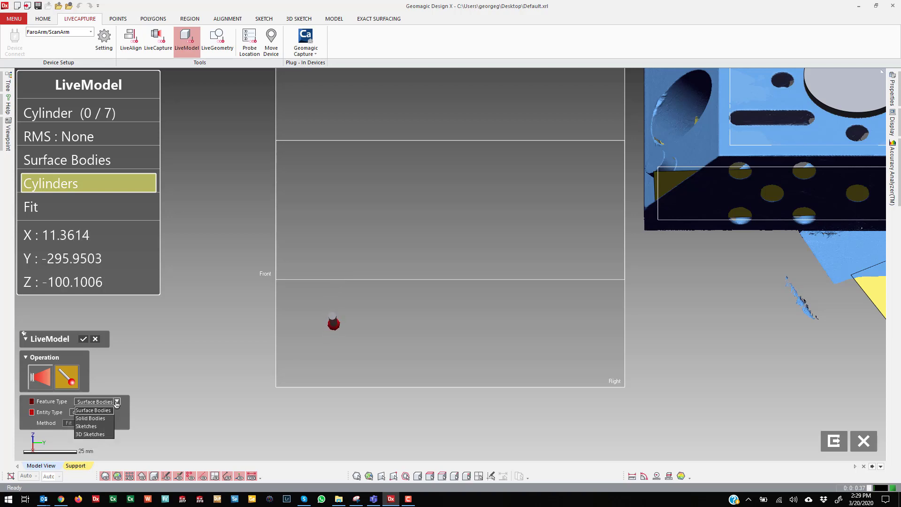
pyautogui.click(96, 427)
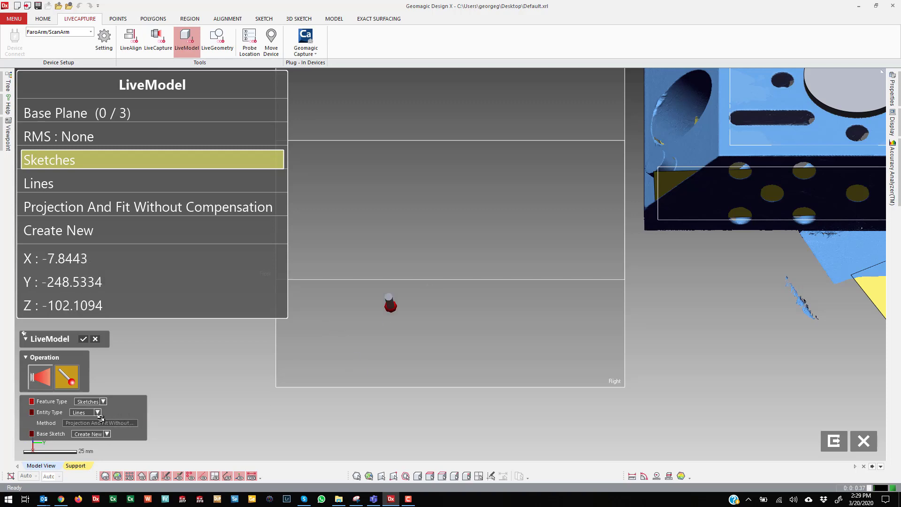
pyautogui.click(97, 413)
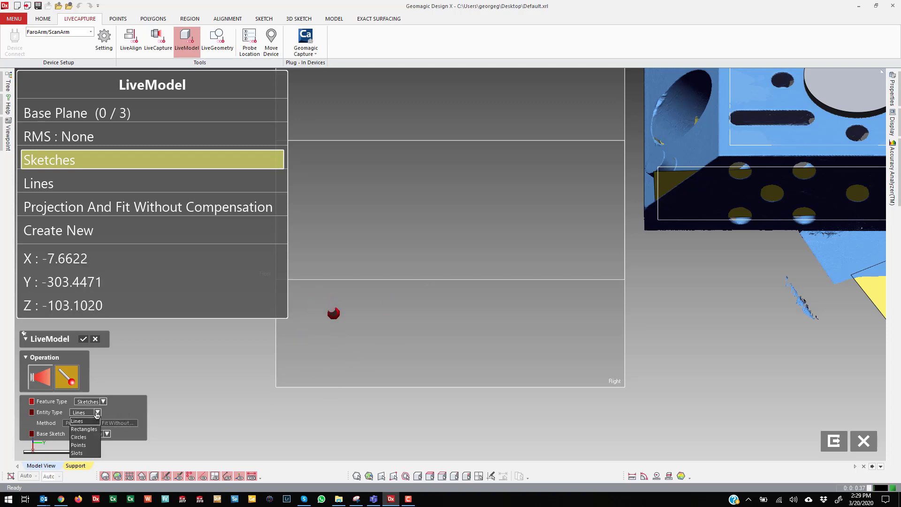
pyautogui.click(129, 415)
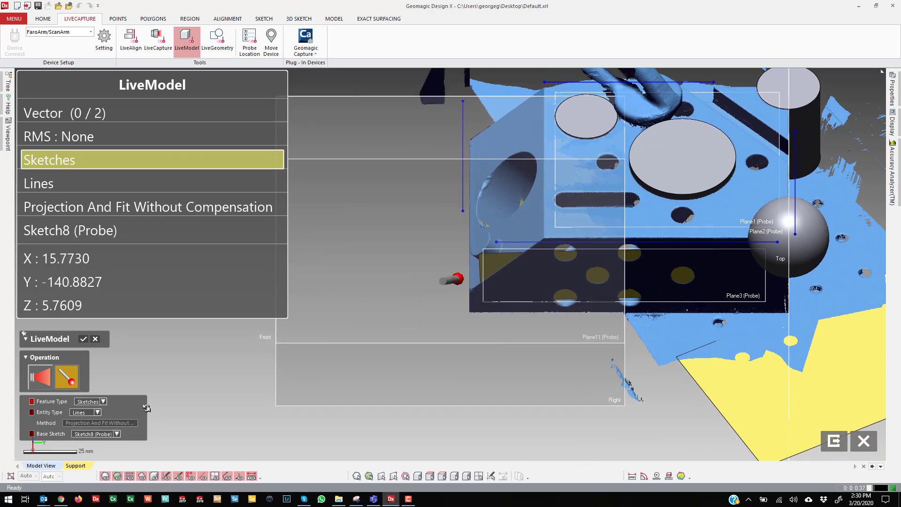
# Add a probed rectangle around the block's outline and circles for three small top-face holes to Sketch8 (Probe), using the Projection And Fit method.
pyautogui.click(97, 412)
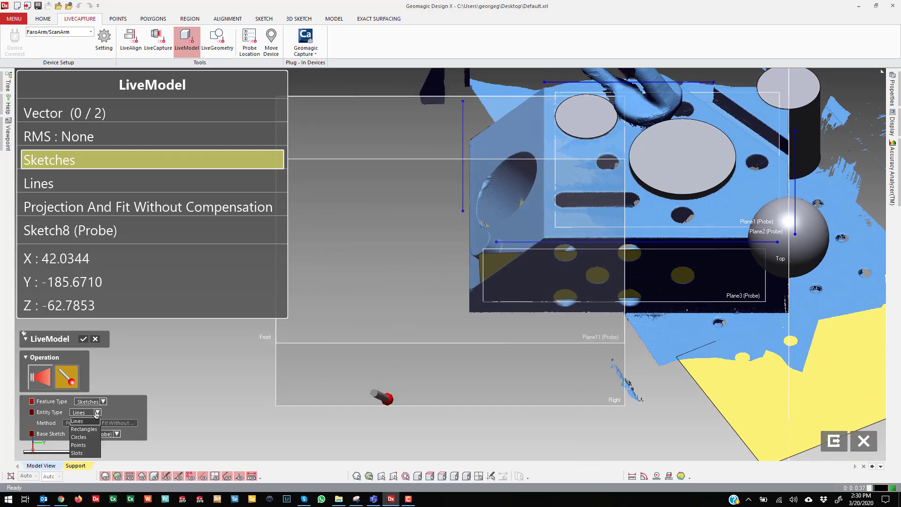
pyautogui.click(94, 429)
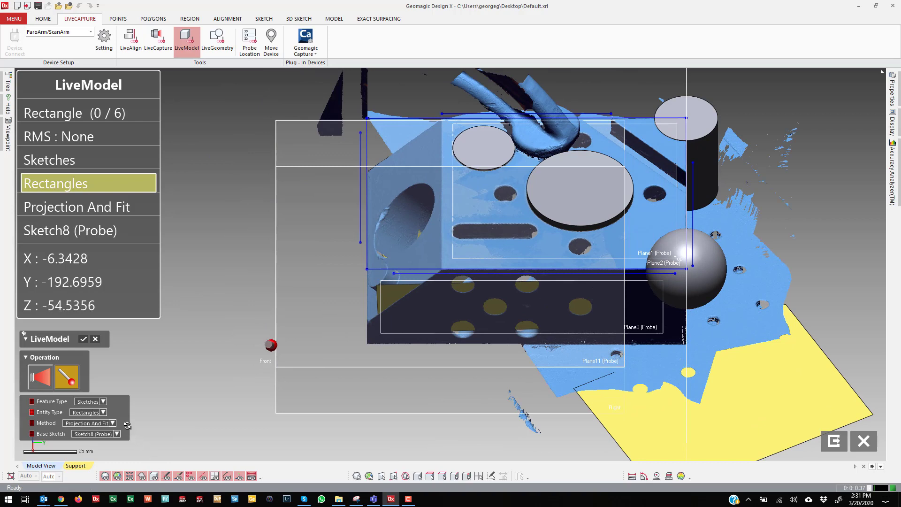
pyautogui.click(112, 424)
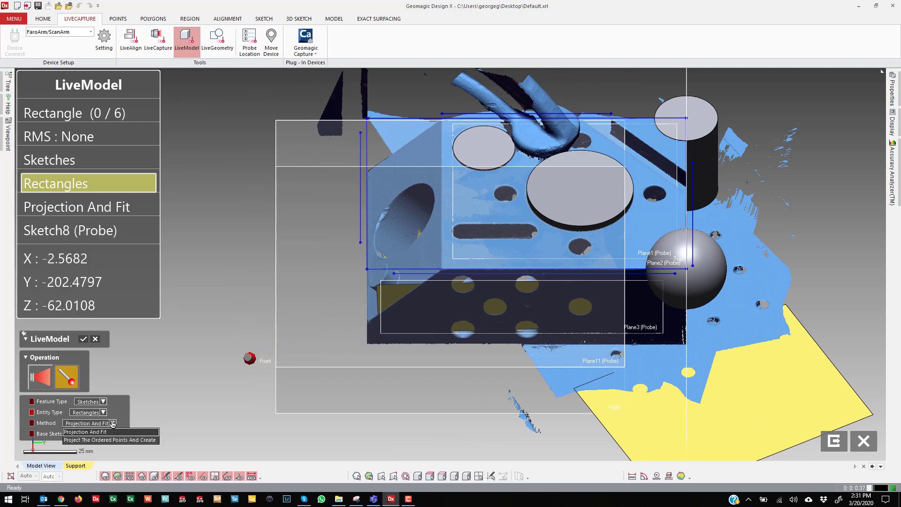
pyautogui.click(112, 417)
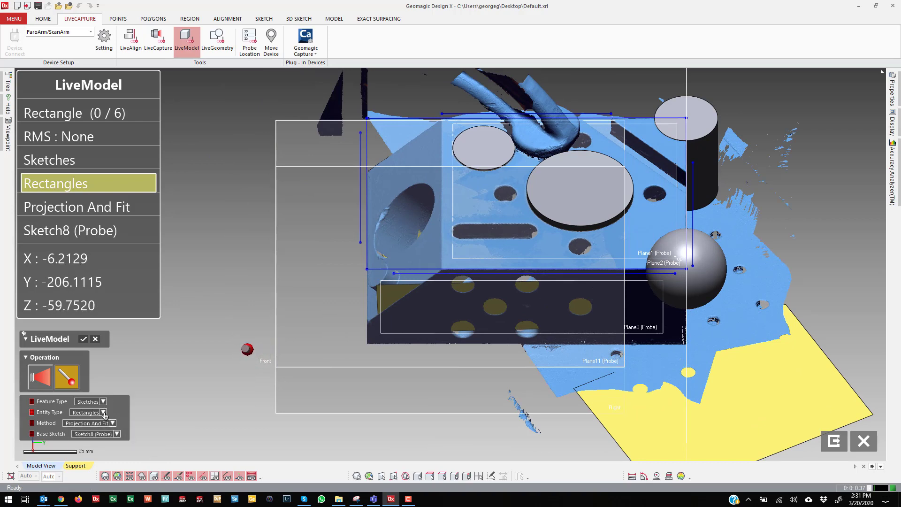
pyautogui.click(104, 413)
pyautogui.click(94, 441)
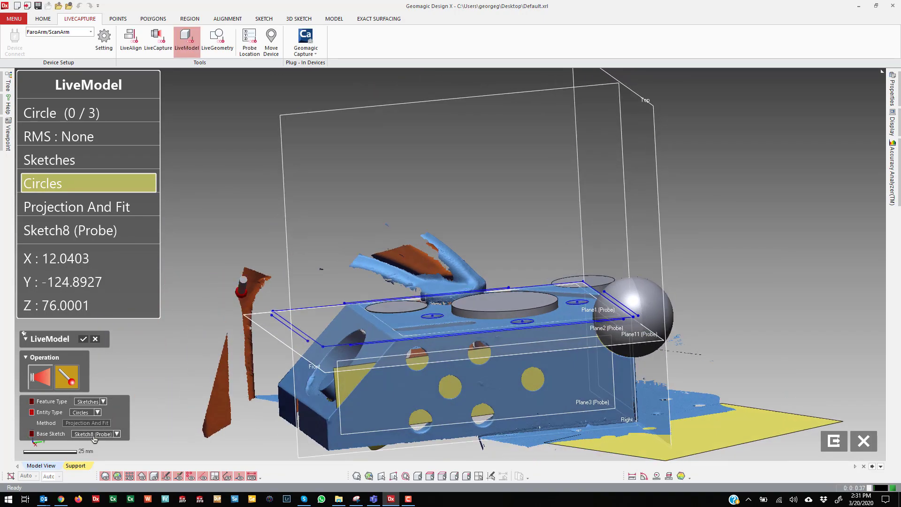
# Probe the elongated slot in the top face with entity type Slots, repeating the measurement until it is sketched.
pyautogui.click(97, 412)
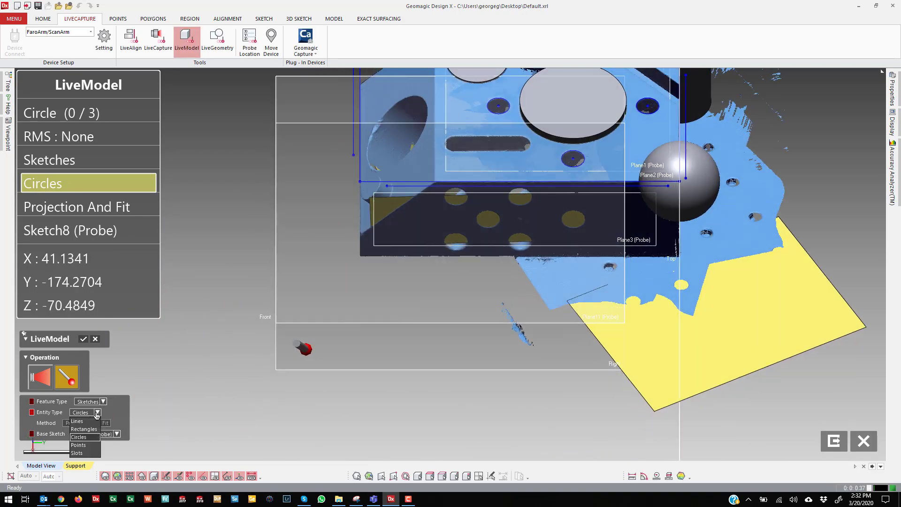
pyautogui.click(90, 452)
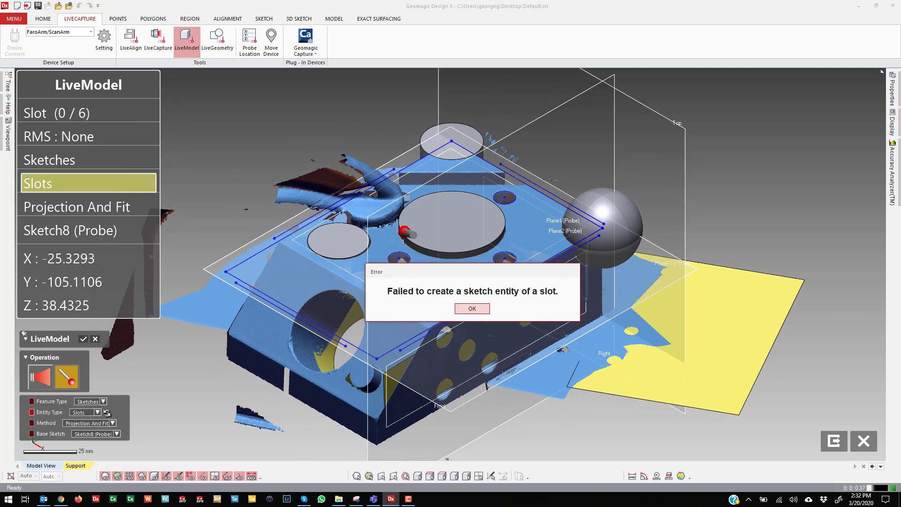
pyautogui.press('Return')
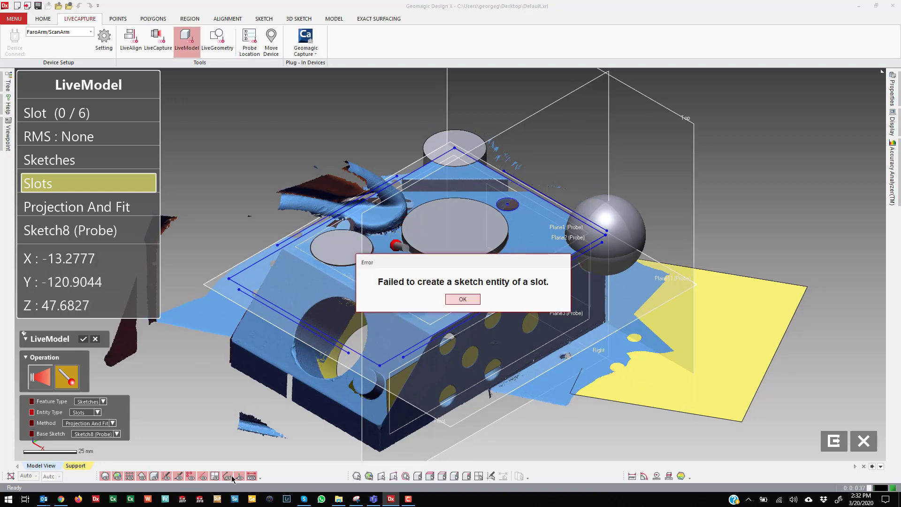
pyautogui.click(470, 299)
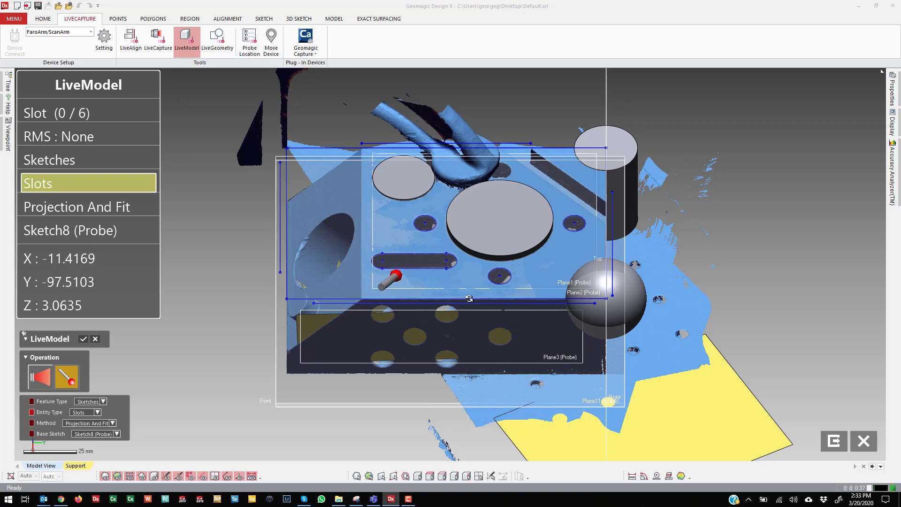
# Probe a series of separate sketch points beside the block into Sketch8 (Probe) with entity type Points.
pyautogui.click(97, 413)
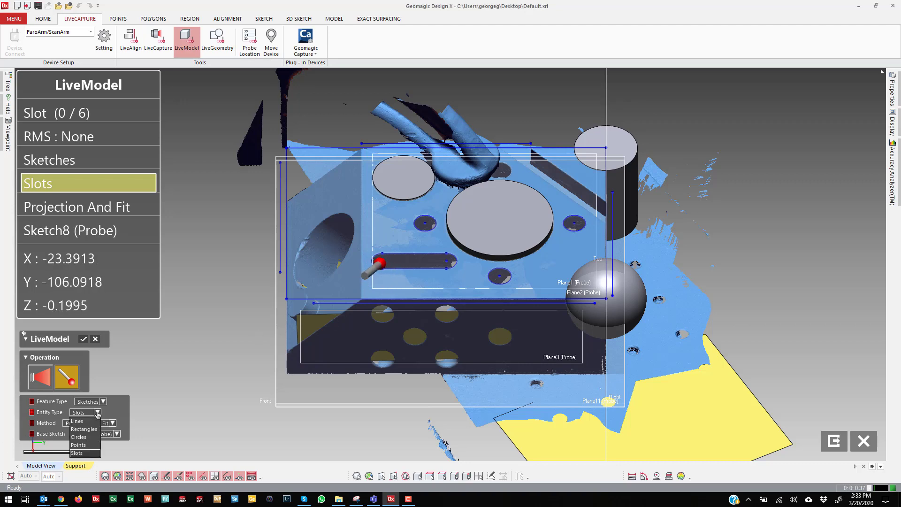
pyautogui.click(84, 446)
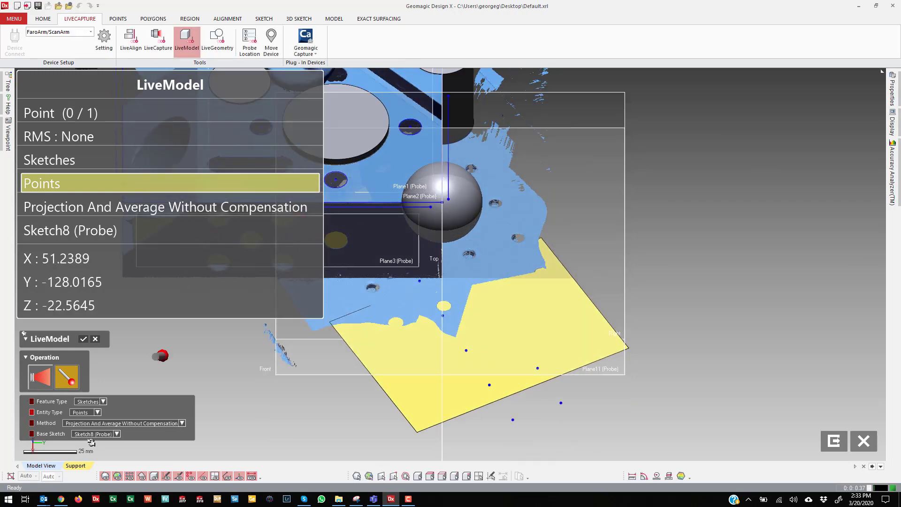
pyautogui.click(97, 412)
pyautogui.click(105, 402)
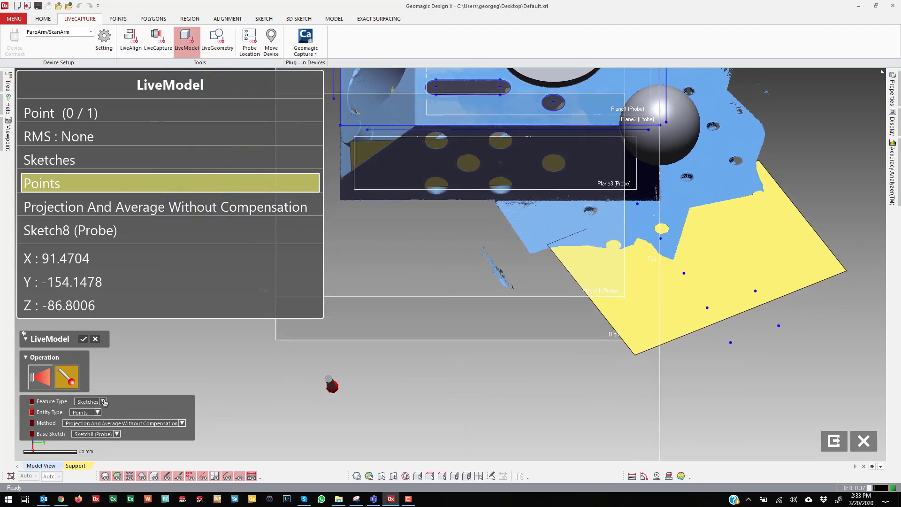
# Trace a free-form spline over the base plate with feature type 3D Sketches, and accept the LiveModel results.
pyautogui.click(104, 401)
pyautogui.click(108, 434)
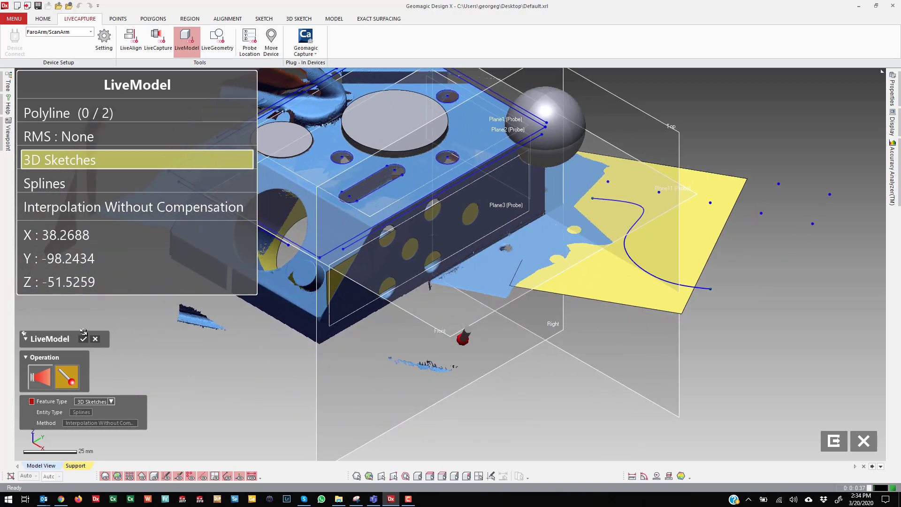
pyautogui.click(110, 402)
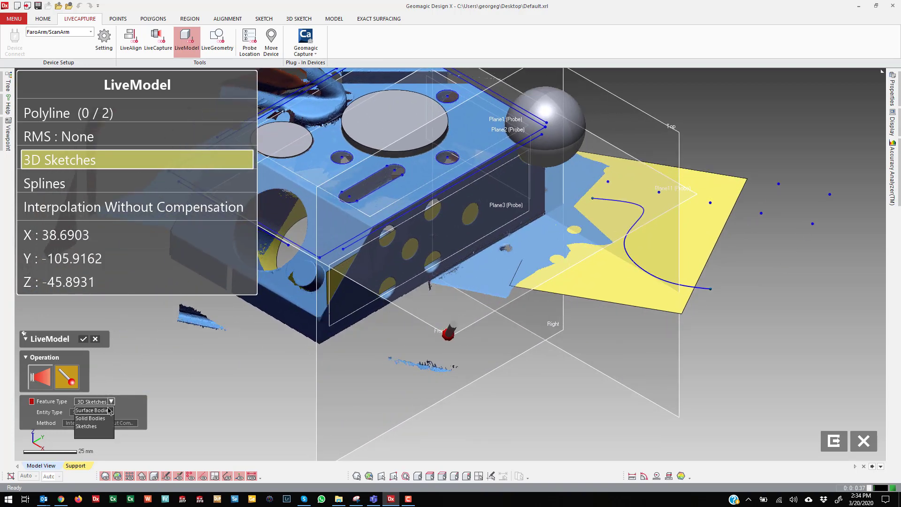
pyautogui.click(118, 381)
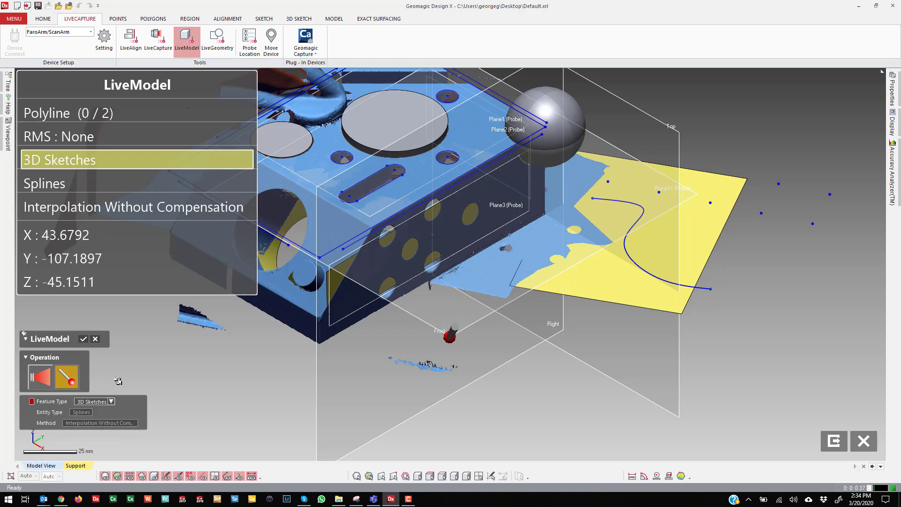
pyautogui.click(83, 339)
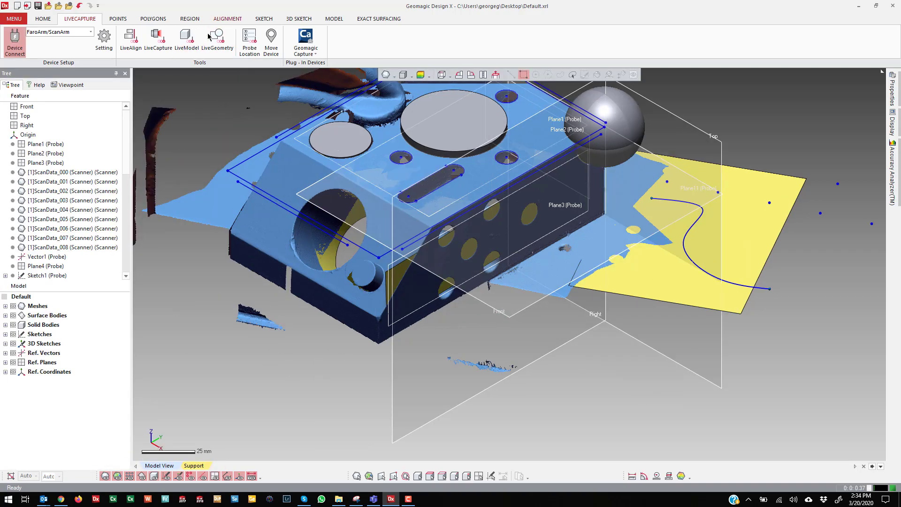
# Probe a reference plane on the block's angled face using LiveGeometry with entity type Ref.Planes.
pyautogui.click(216, 40)
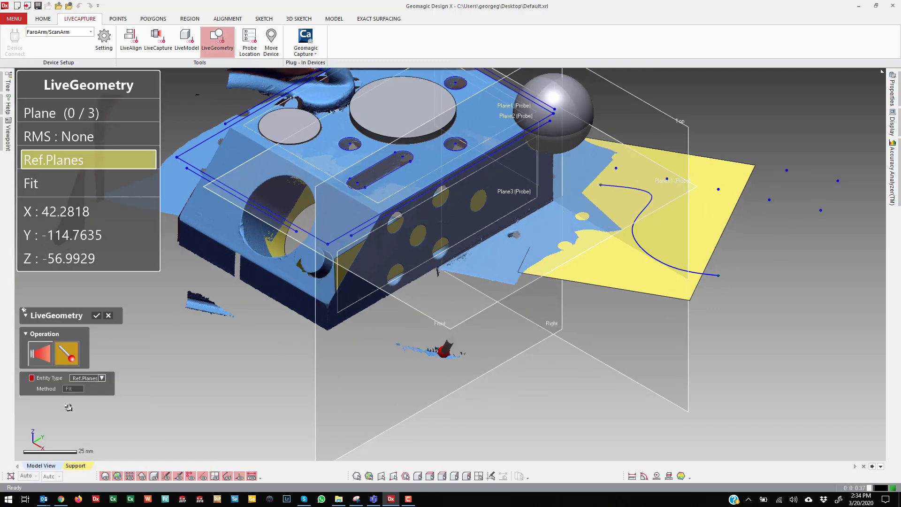
pyautogui.click(102, 378)
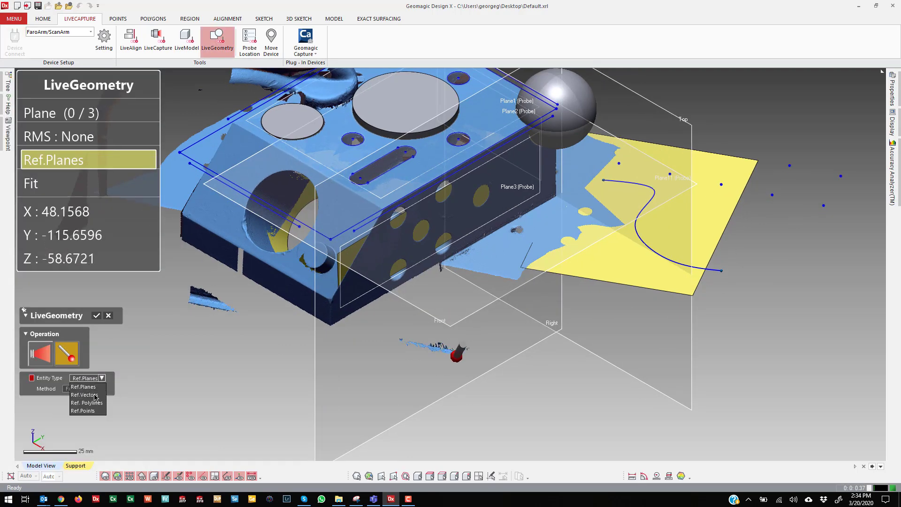
pyautogui.click(102, 379)
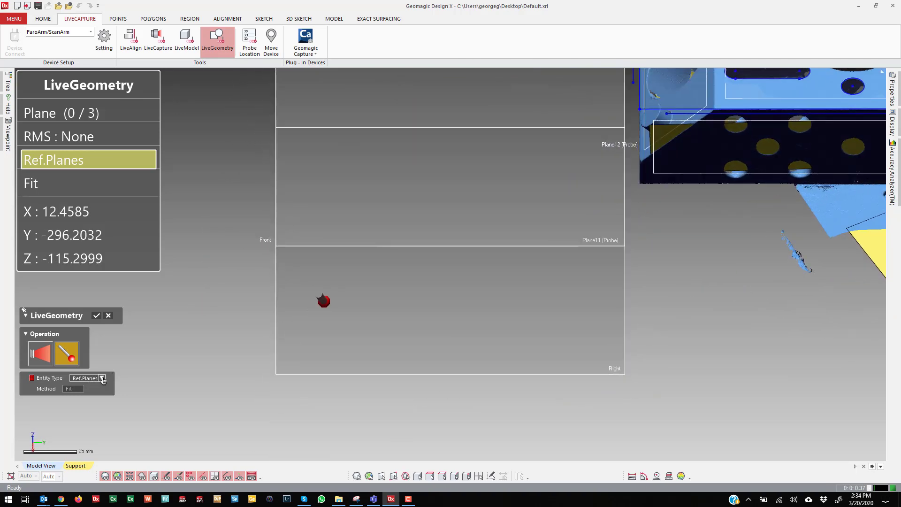
# Probe the large top bore to create its axis as a Ref.Vectors entity, using the From Fitting Cylinder method.
pyautogui.click(103, 379)
pyautogui.click(94, 394)
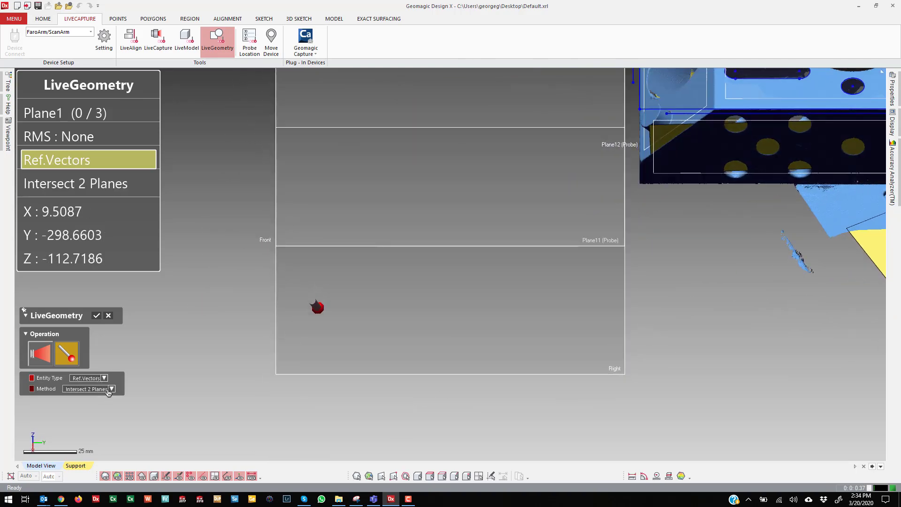
pyautogui.click(110, 389)
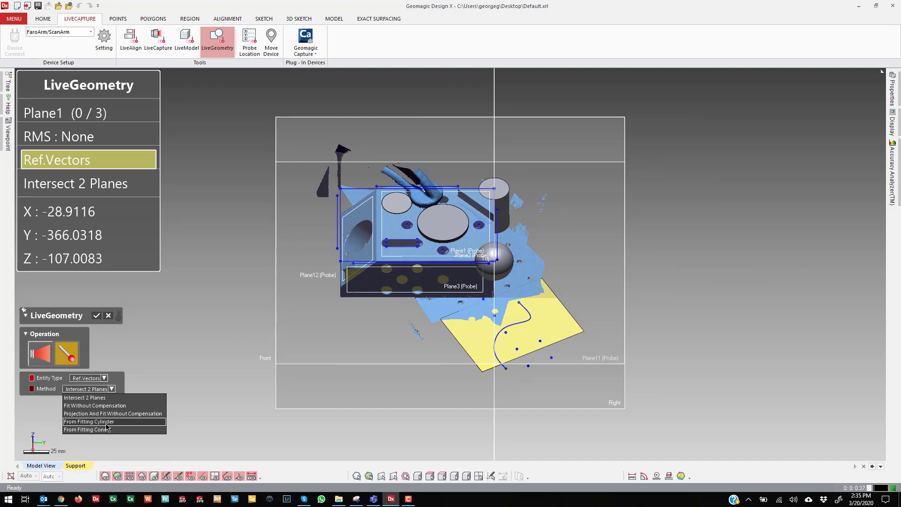
pyautogui.click(106, 423)
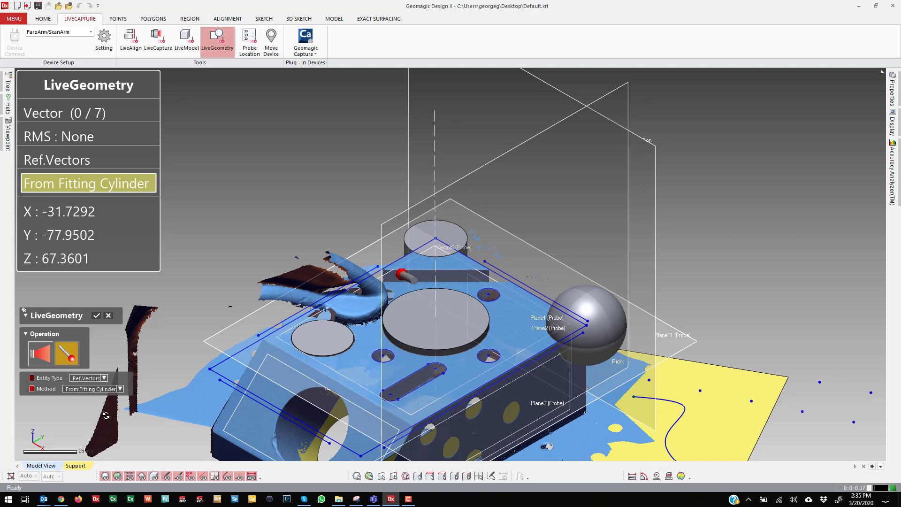
pyautogui.click(120, 389)
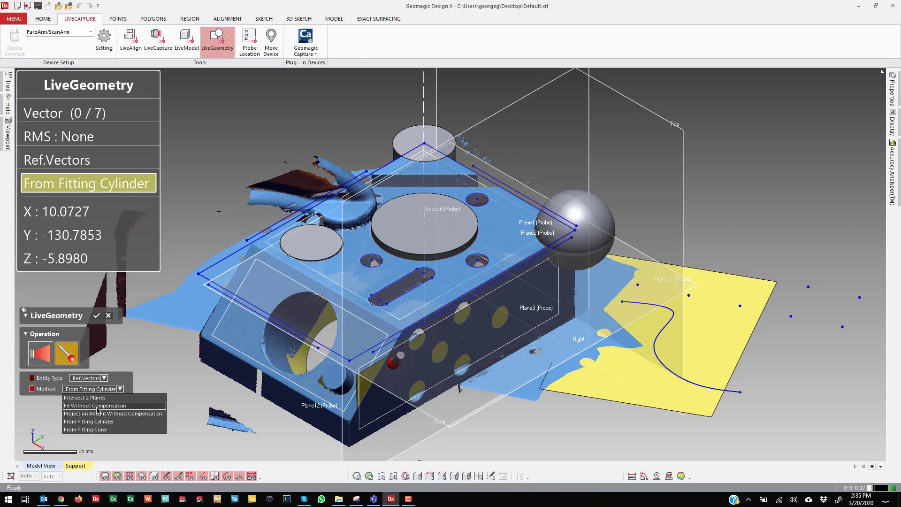
pyautogui.click(117, 378)
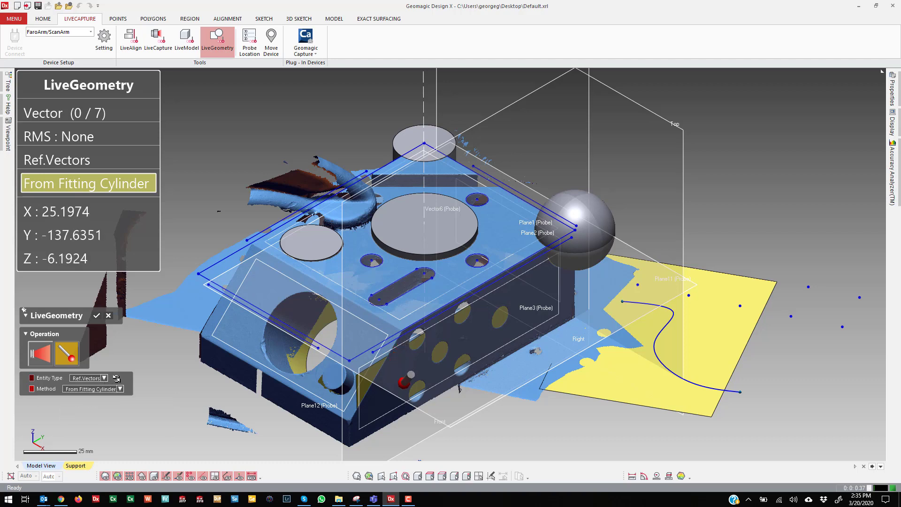
# Probe a zigzag reference polyline beside the spline with entity type Ref. Polylines.
pyautogui.click(104, 378)
pyautogui.click(101, 402)
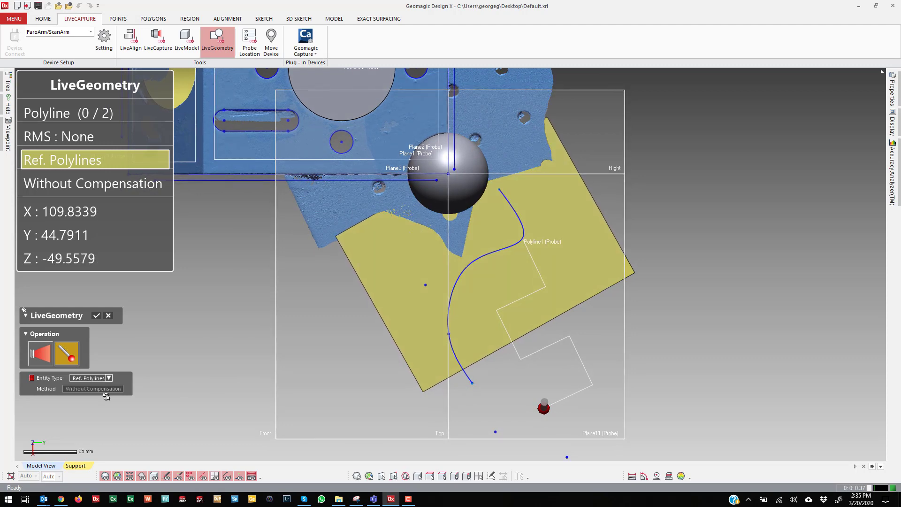
pyautogui.moveTo(107, 396); pyautogui.dragTo(727, 439, button='right')
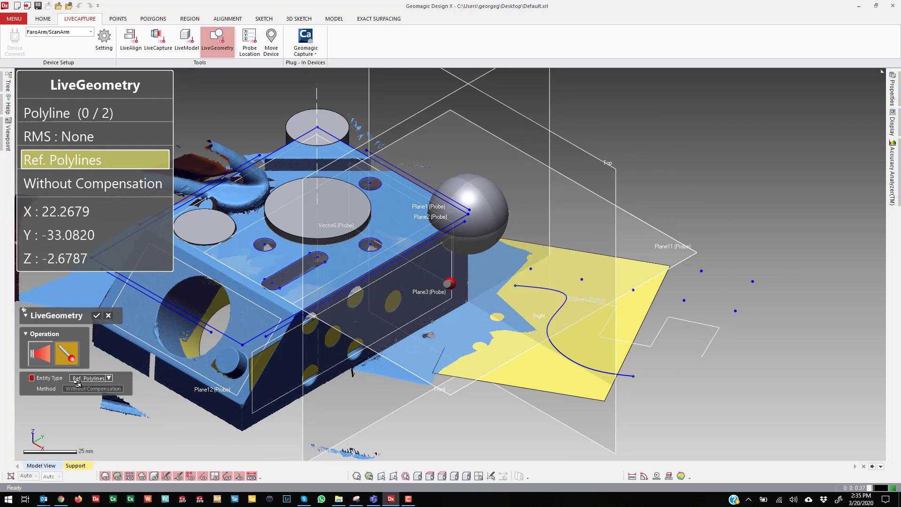
# Probe four reference points beside the zigzag polyline with entity type Ref.Points and method Average, and accept the LiveGeometry results.
pyautogui.click(108, 378)
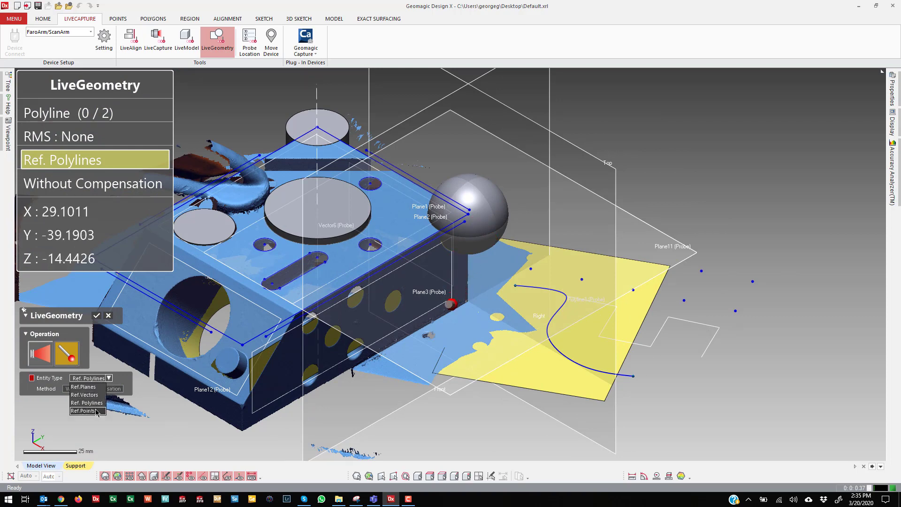
pyautogui.click(89, 411)
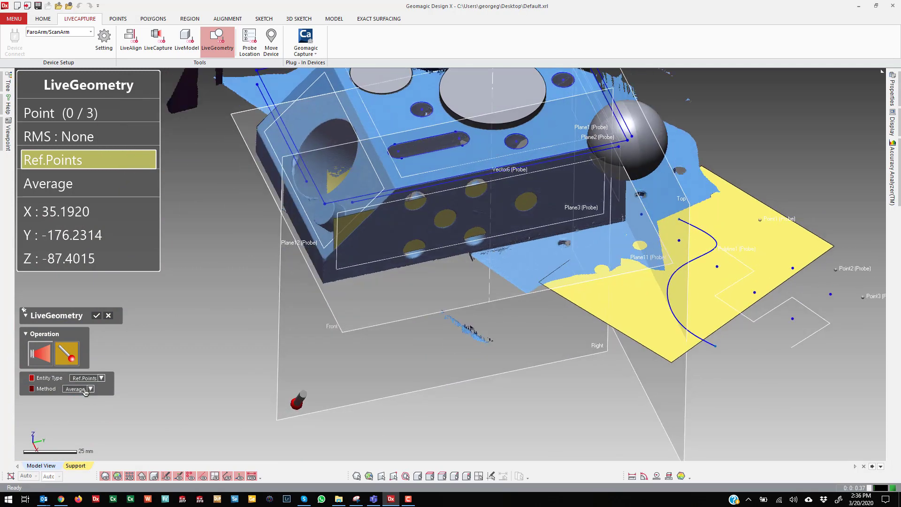
pyautogui.click(91, 389)
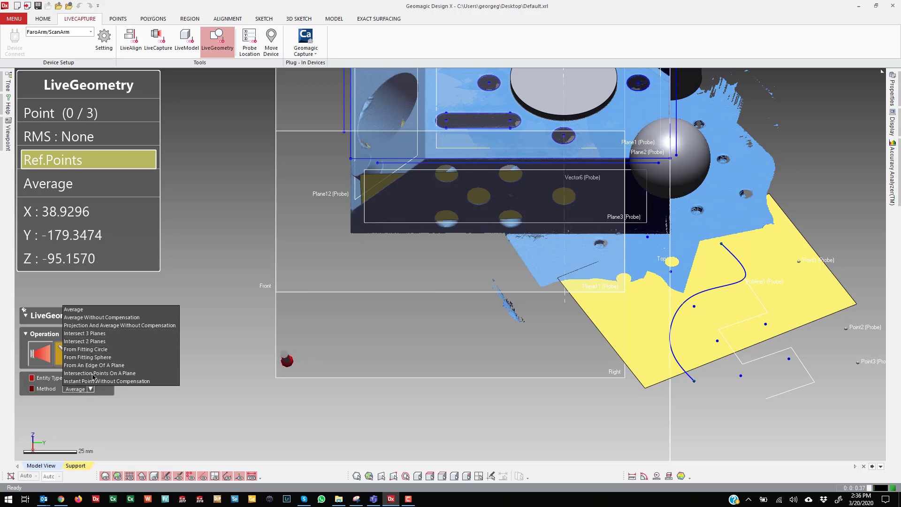
pyautogui.press('Escape')
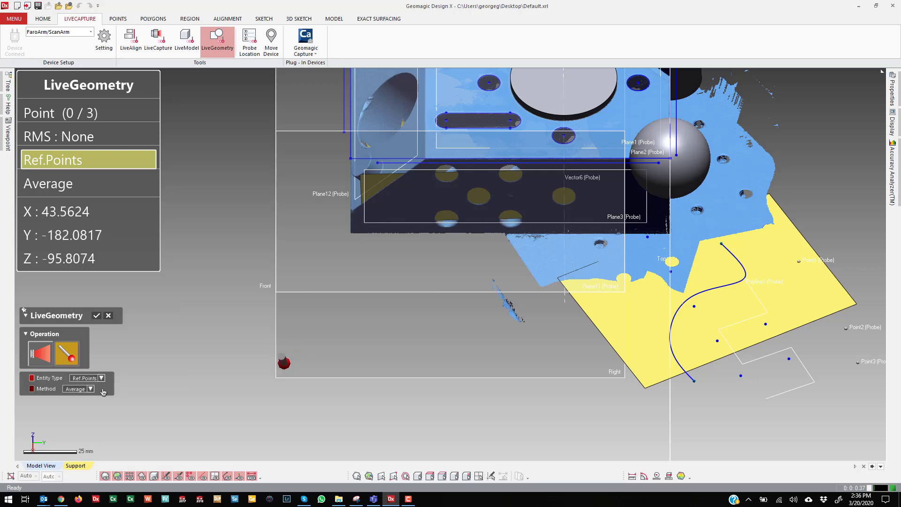
pyautogui.moveTo(610, 328); pyautogui.dragTo(657, 234, button='right')
pyautogui.scroll(5, 663, 204)
pyautogui.scroll(-4, 664, 204)
pyautogui.moveTo(664, 204); pyautogui.dragTo(343, 198, button='right')
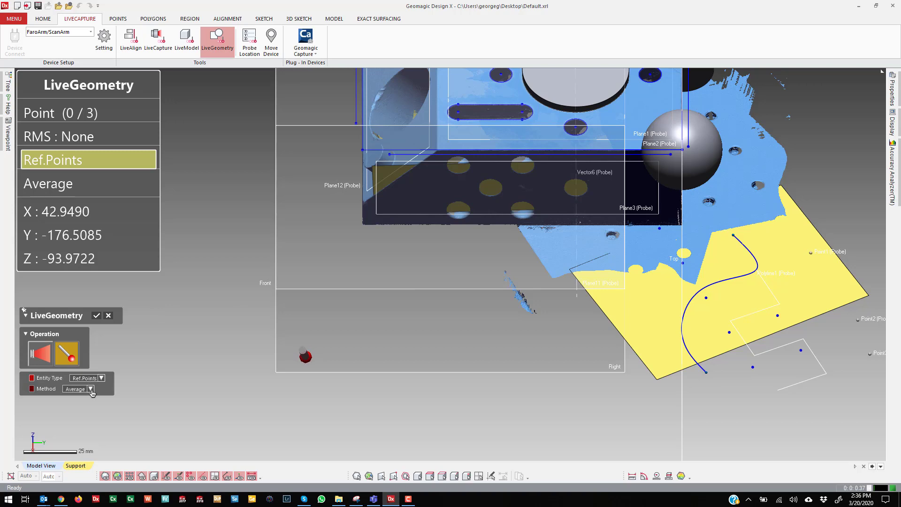
pyautogui.click(96, 316)
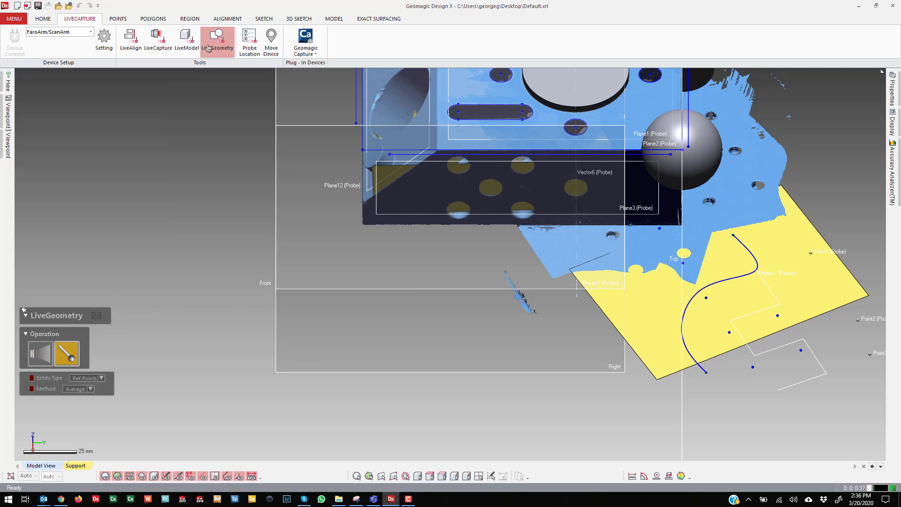
# Hide all scan meshes and examine the probed bodies, sketches and reference geometry on their own.
pyautogui.scroll(-4, 564, 369)
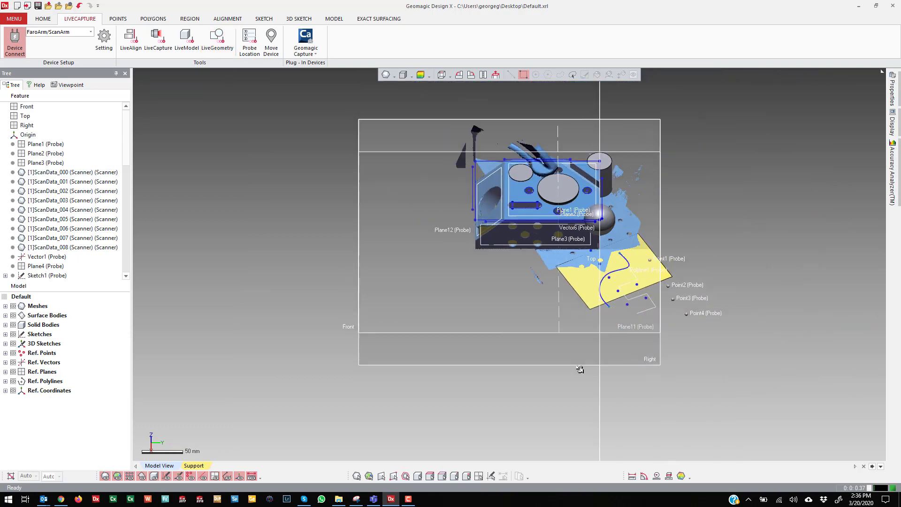
pyautogui.moveTo(580, 369); pyautogui.dragTo(551, 175, button='right')
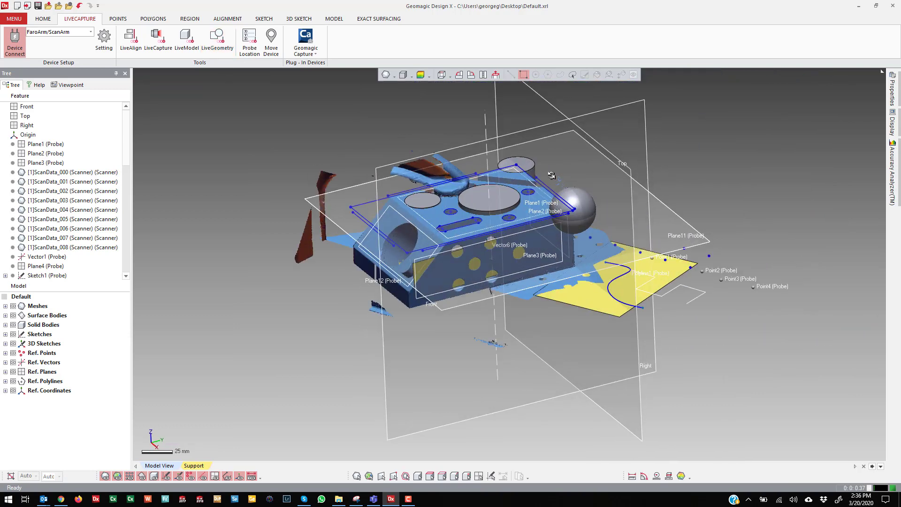
pyautogui.scroll(2, 552, 175)
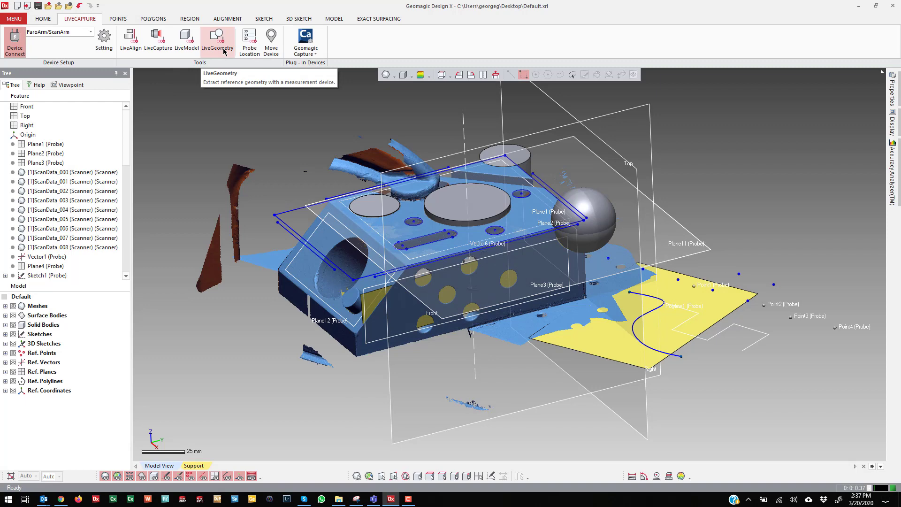
pyautogui.moveTo(459, 244); pyautogui.dragTo(499, 223, button='right')
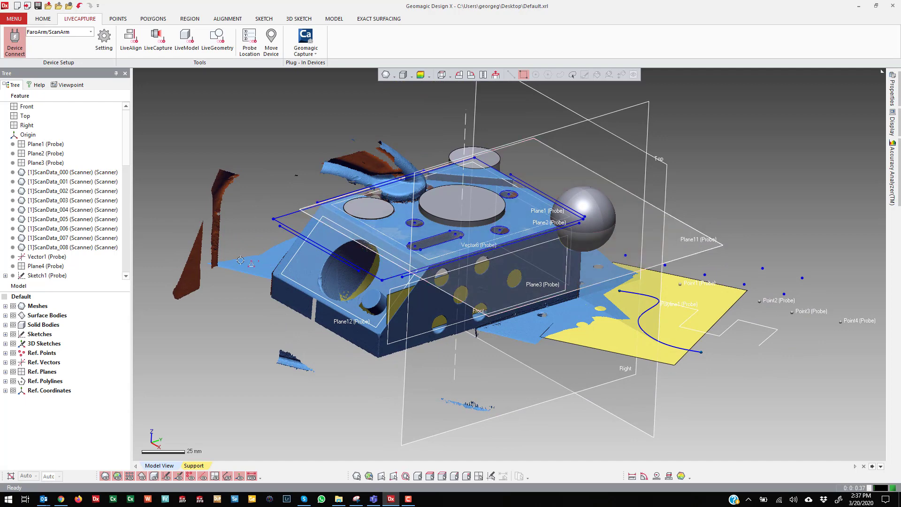
pyautogui.click(13, 306)
pyautogui.moveTo(356, 262); pyautogui.dragTo(407, 315, button='right')
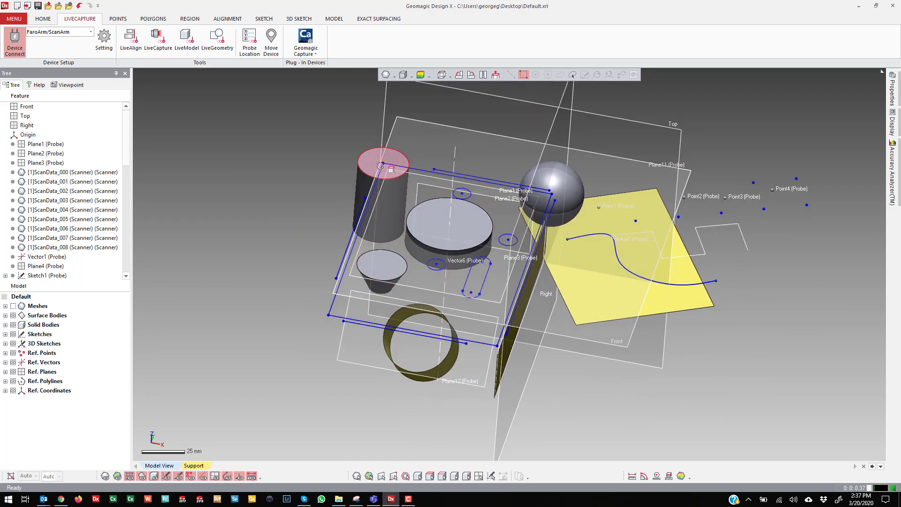
pyautogui.moveTo(421, 347); pyautogui.dragTo(394, 202, button='right')
pyautogui.moveTo(497, 271); pyautogui.dragTo(469, 285, button='right')
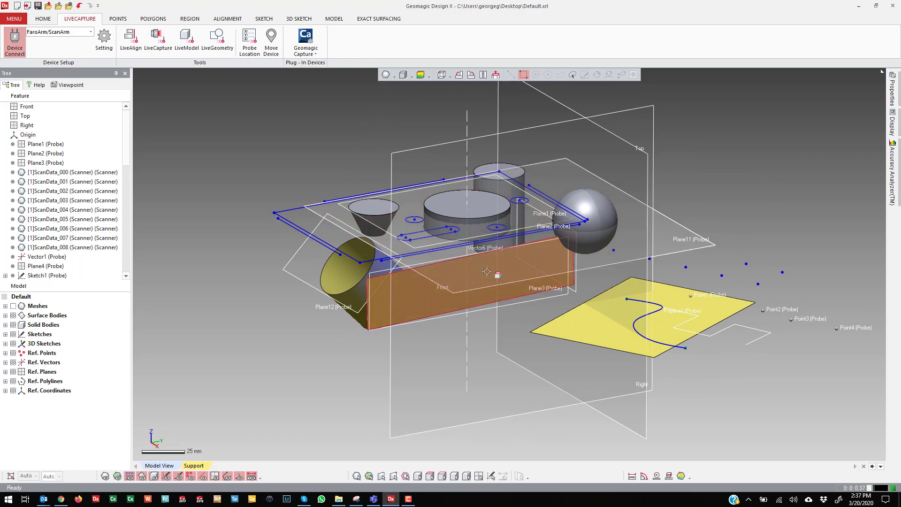
pyautogui.moveTo(466, 283); pyautogui.dragTo(429, 161, button='right')
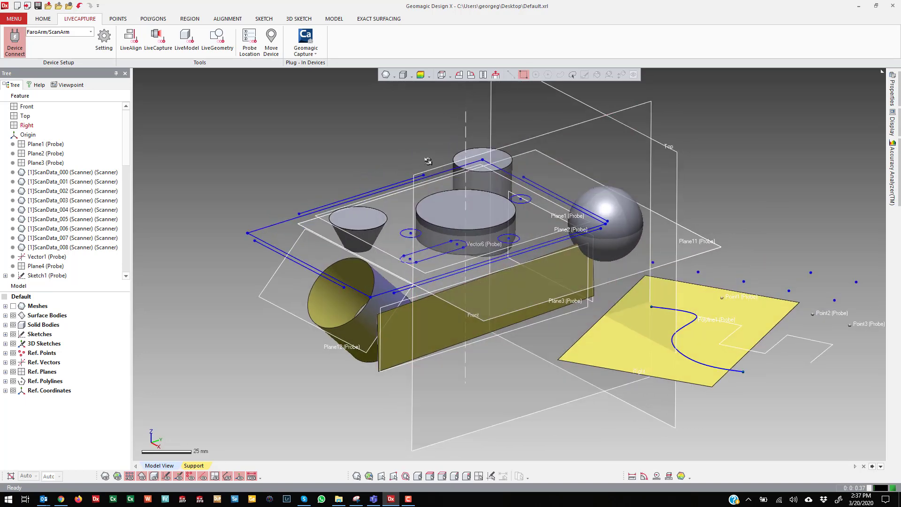
pyautogui.scroll(3, 440, 142)
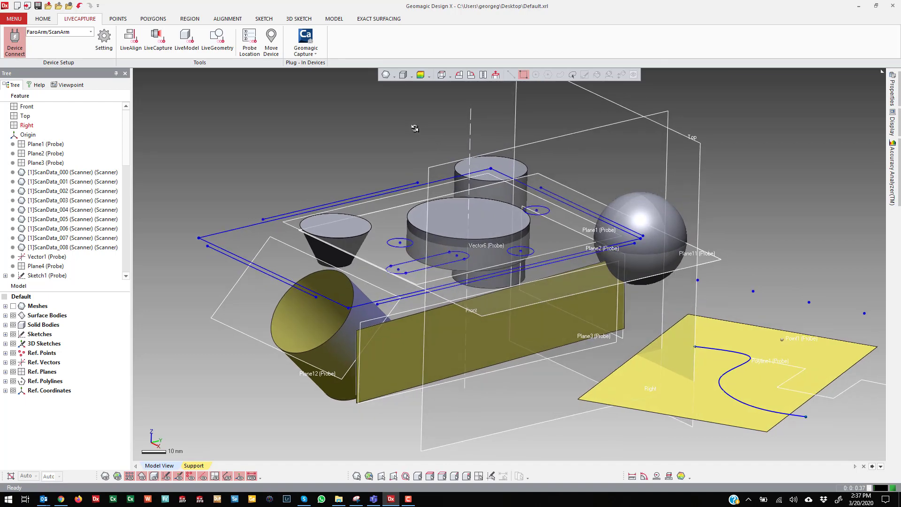